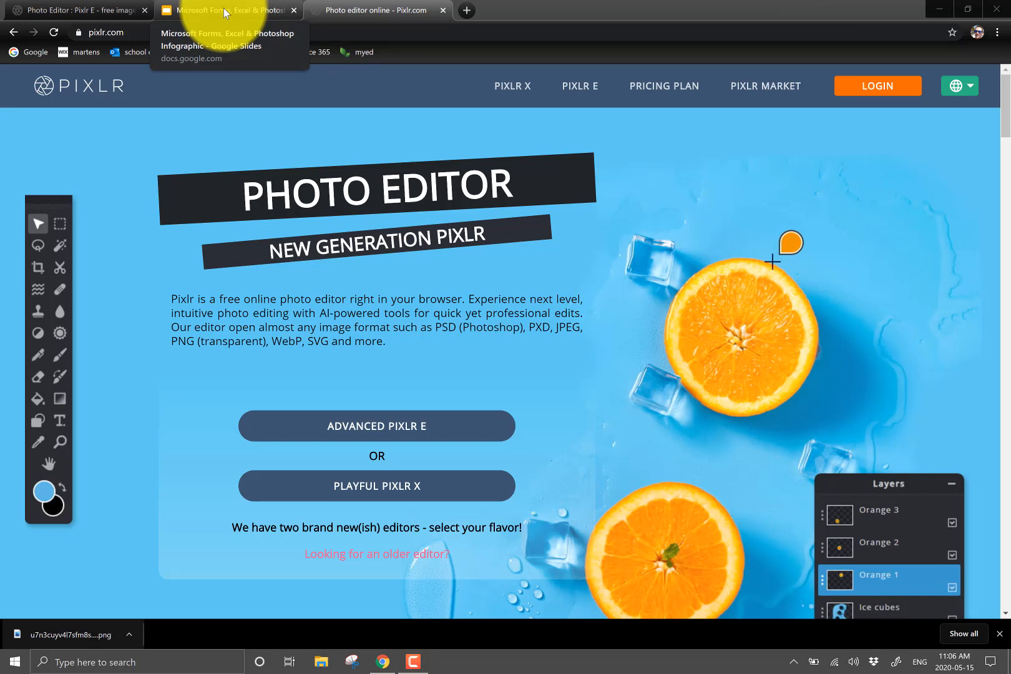
# Read the infographic assignment steps and tutorial list in the Google Slides presentation, and return to the Pixlr home page.
pyautogui.click(223, 8)
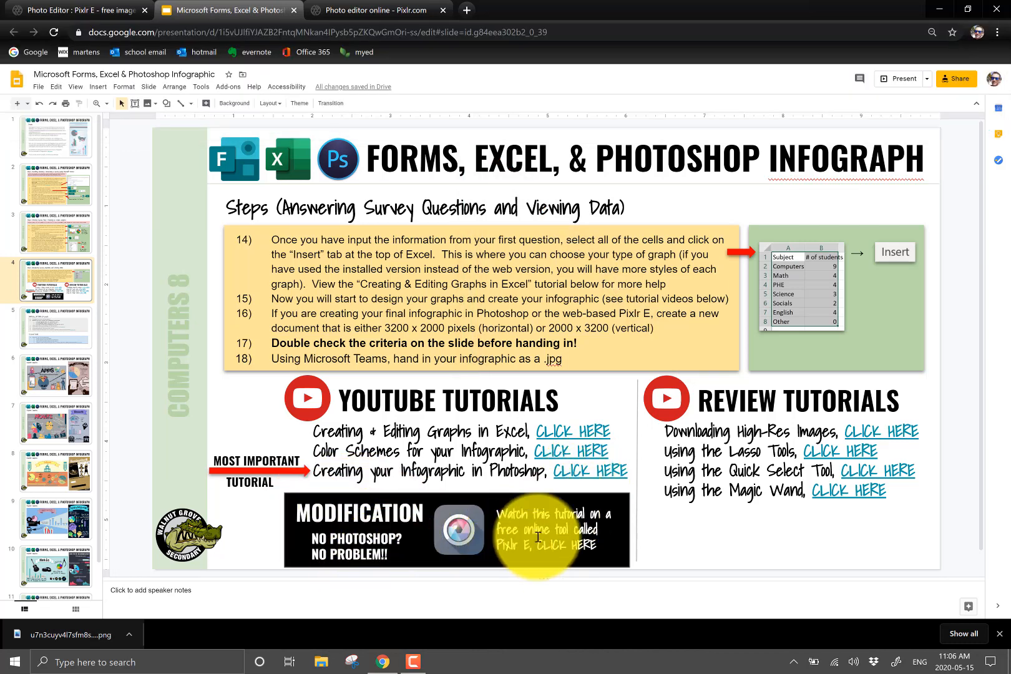
pyautogui.click(389, 12)
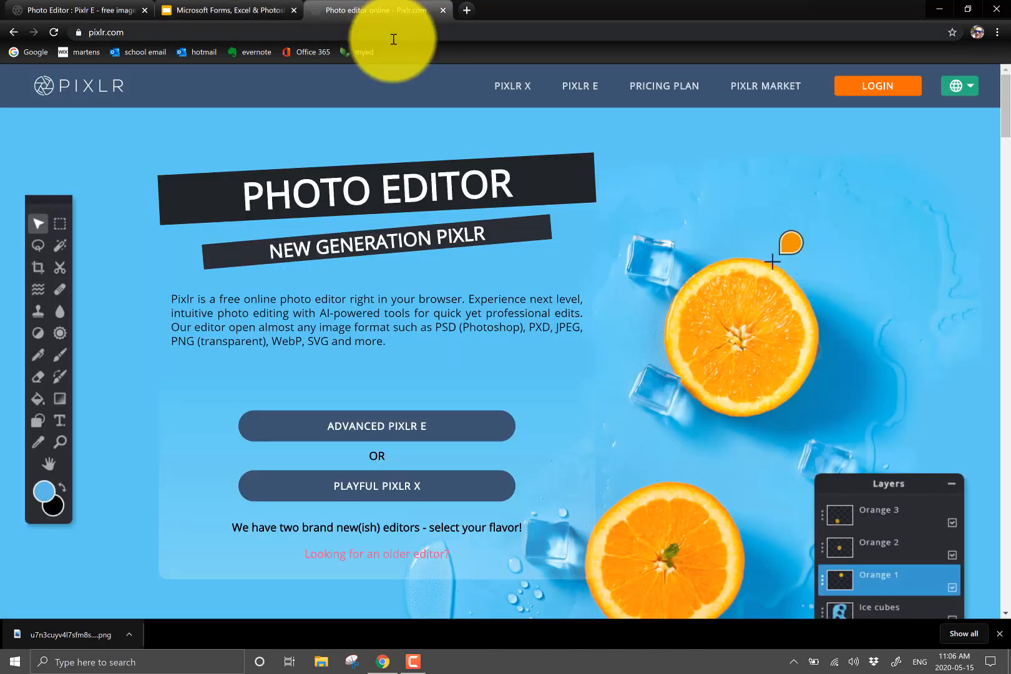
pyautogui.click(393, 39)
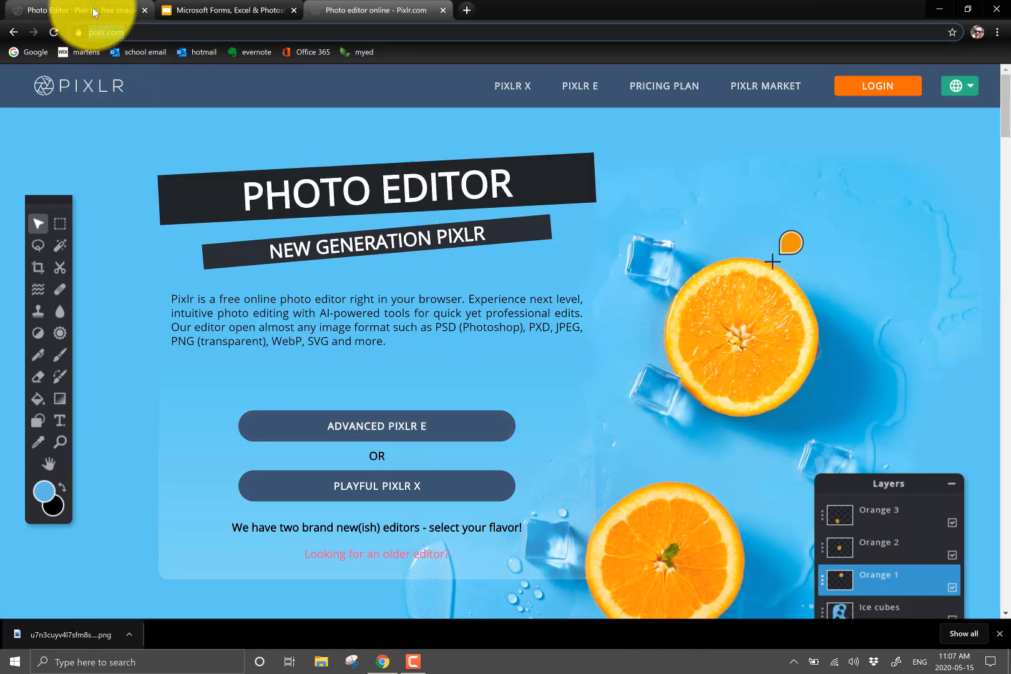
# Switch to the Pixlr E editor and look through the open source images and the Lasso and Magic Wand tool options.
pyautogui.click(92, 9)
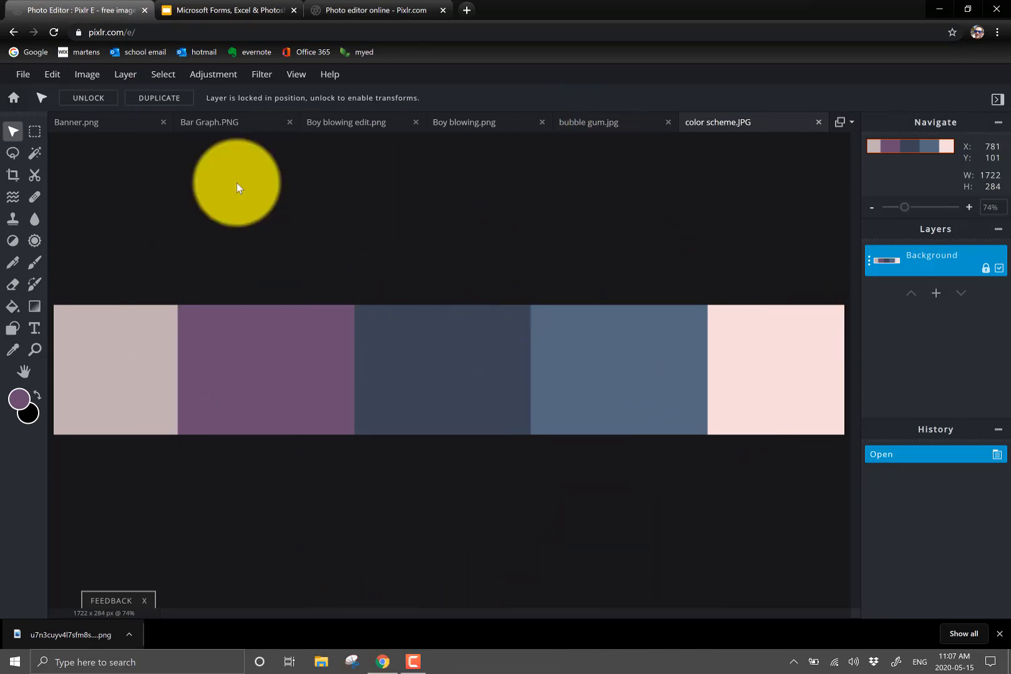
pyautogui.click(268, 126)
pyautogui.click(403, 128)
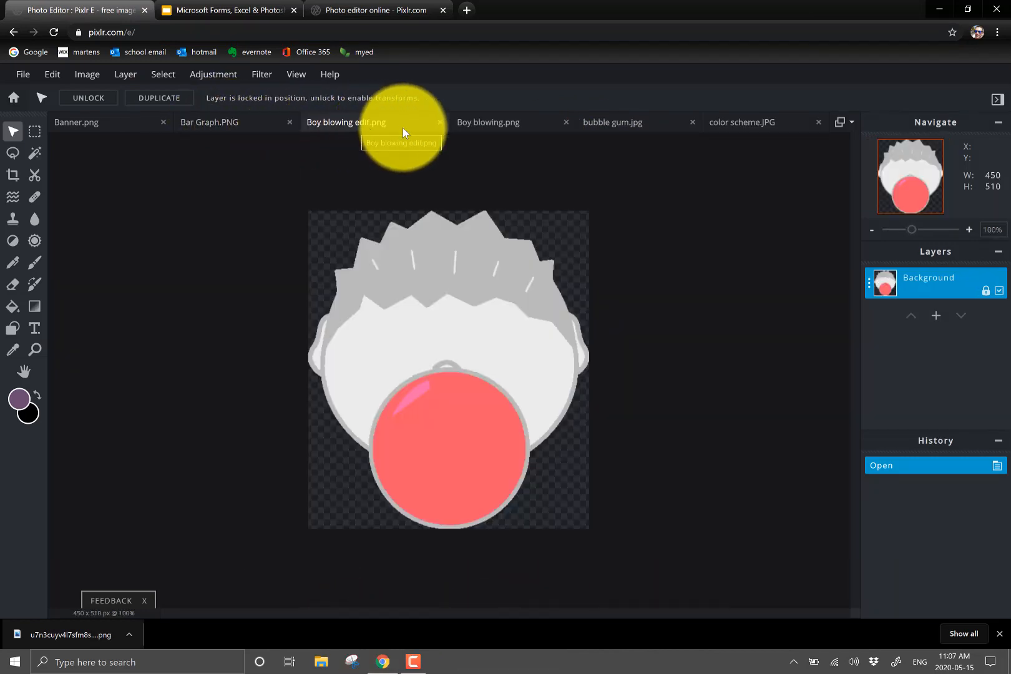
pyautogui.click(482, 129)
pyautogui.click(652, 129)
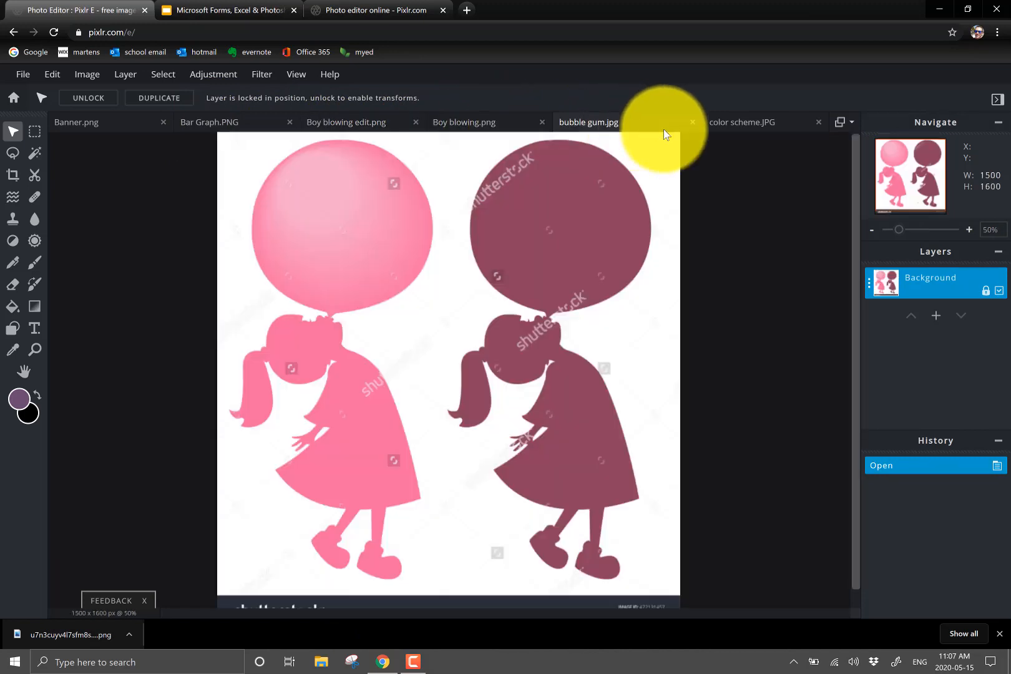
pyautogui.click(738, 129)
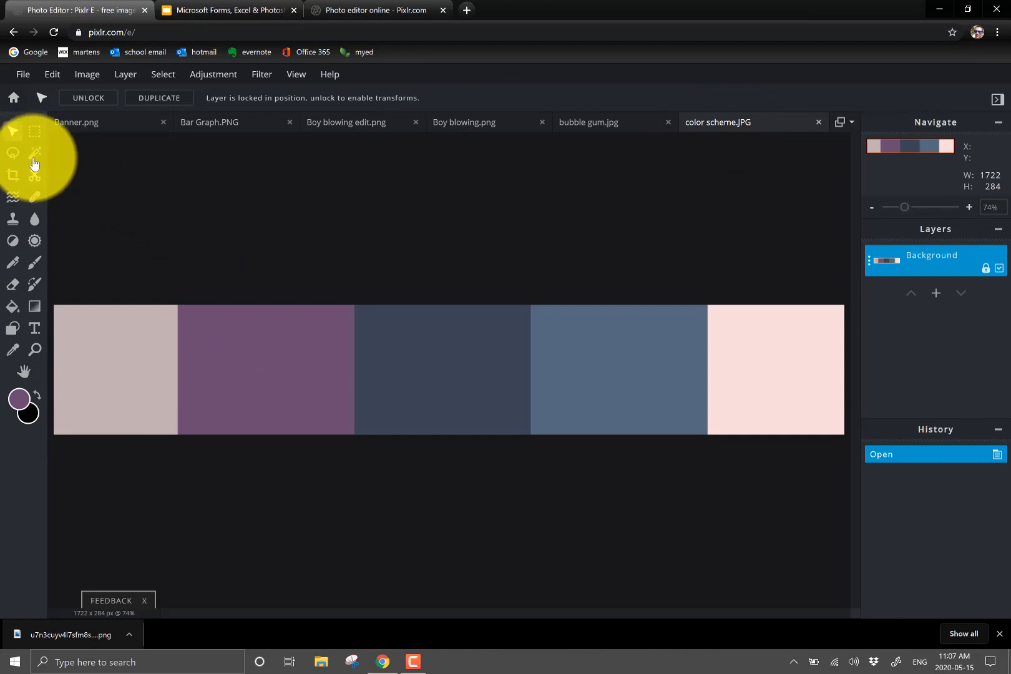
pyautogui.click(12, 156)
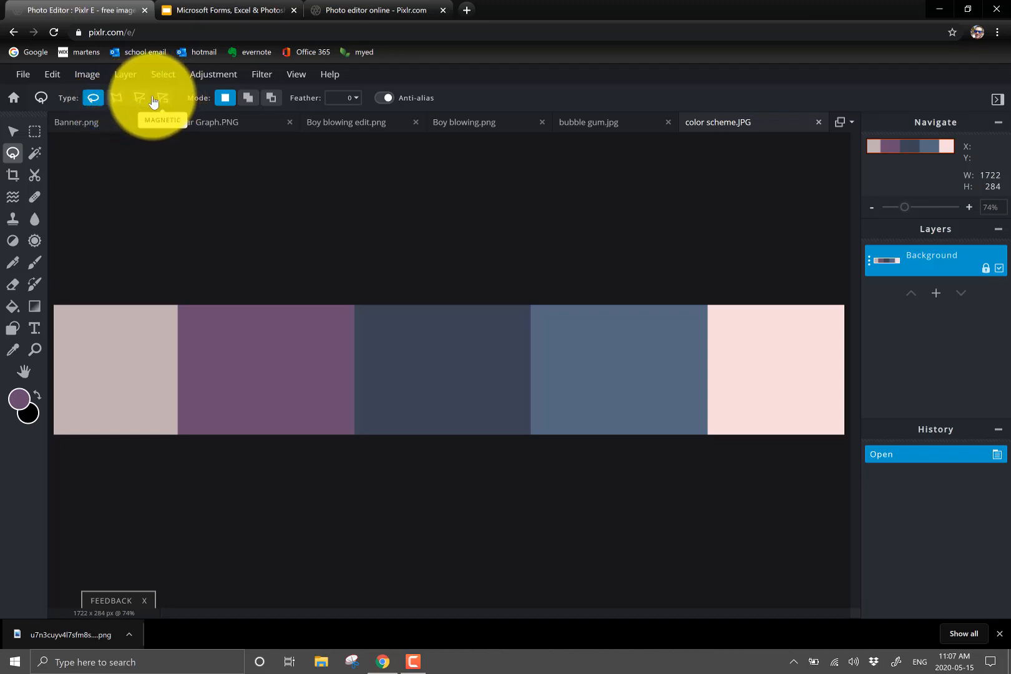
pyautogui.click(35, 154)
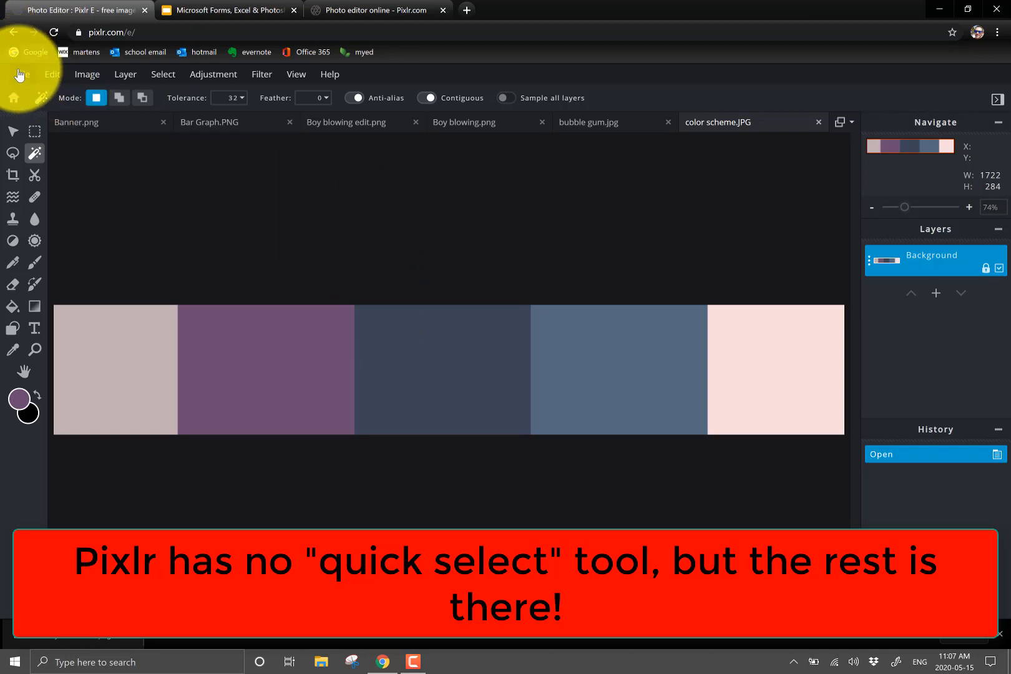
# Create a new image named Infographic, 3200 px wide and 2000 px high, with no background.
pyautogui.click(22, 75)
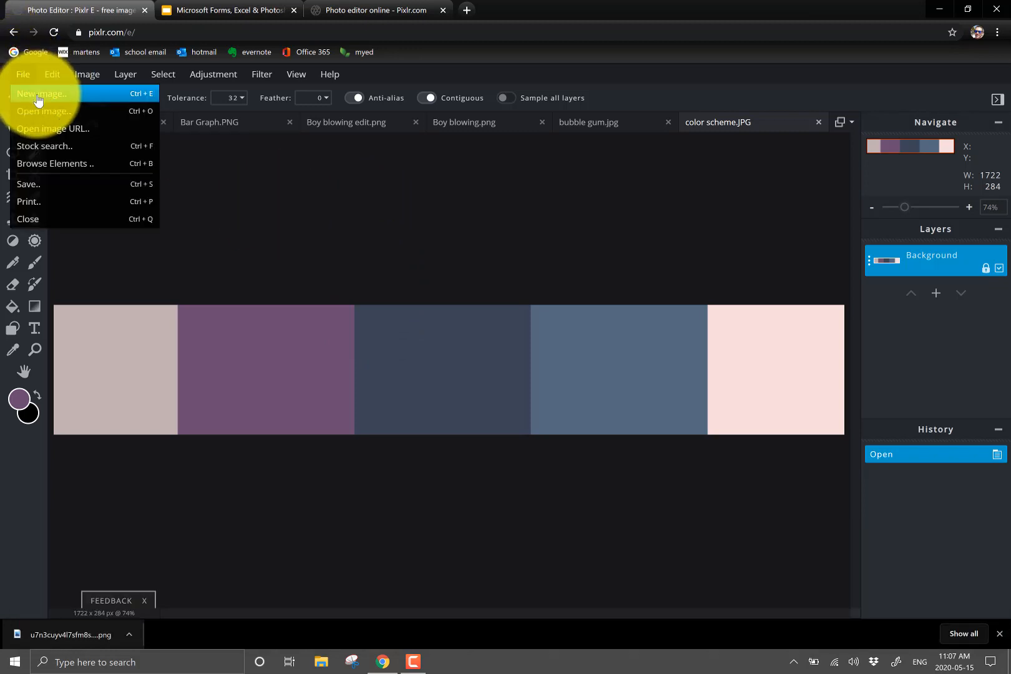
pyautogui.click(33, 95)
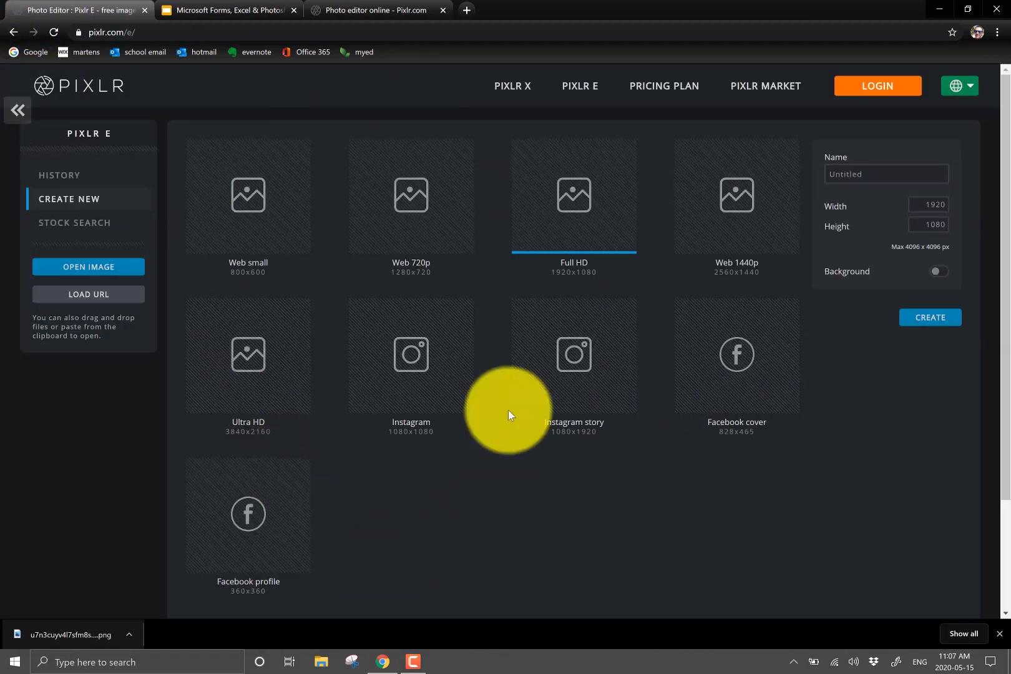
pyautogui.click(886, 174)
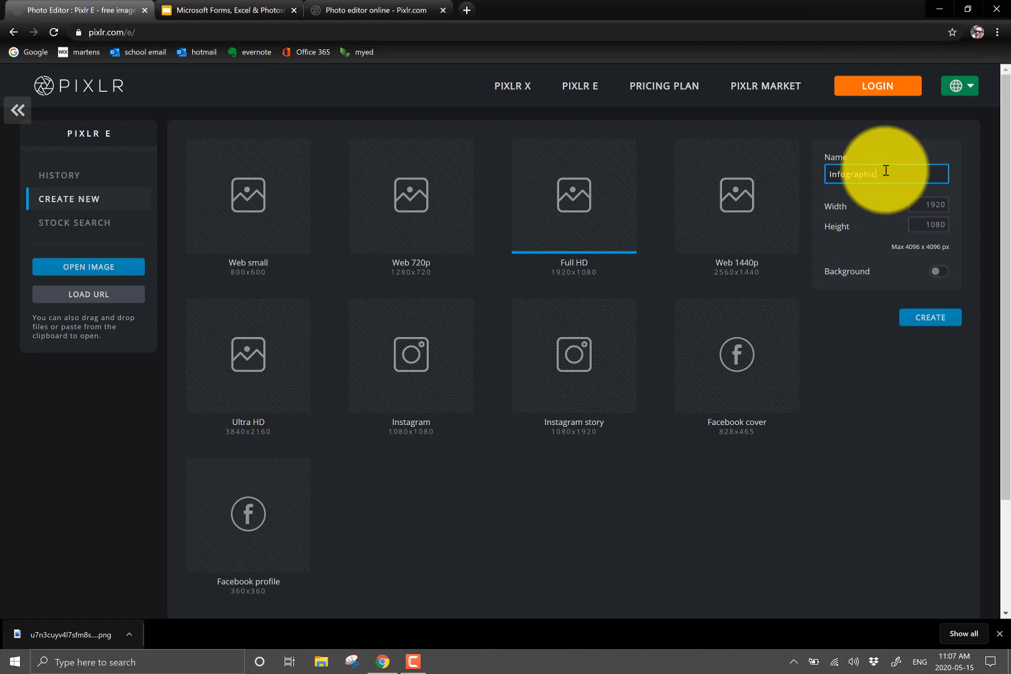
pyautogui.click(925, 205)
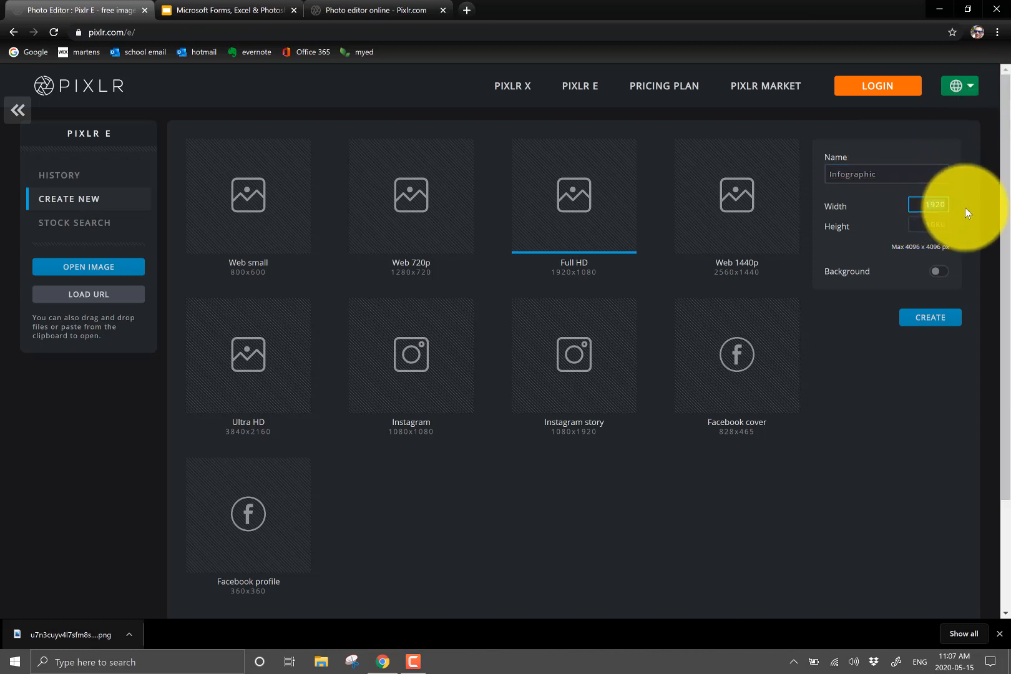
pyautogui.write('3200')
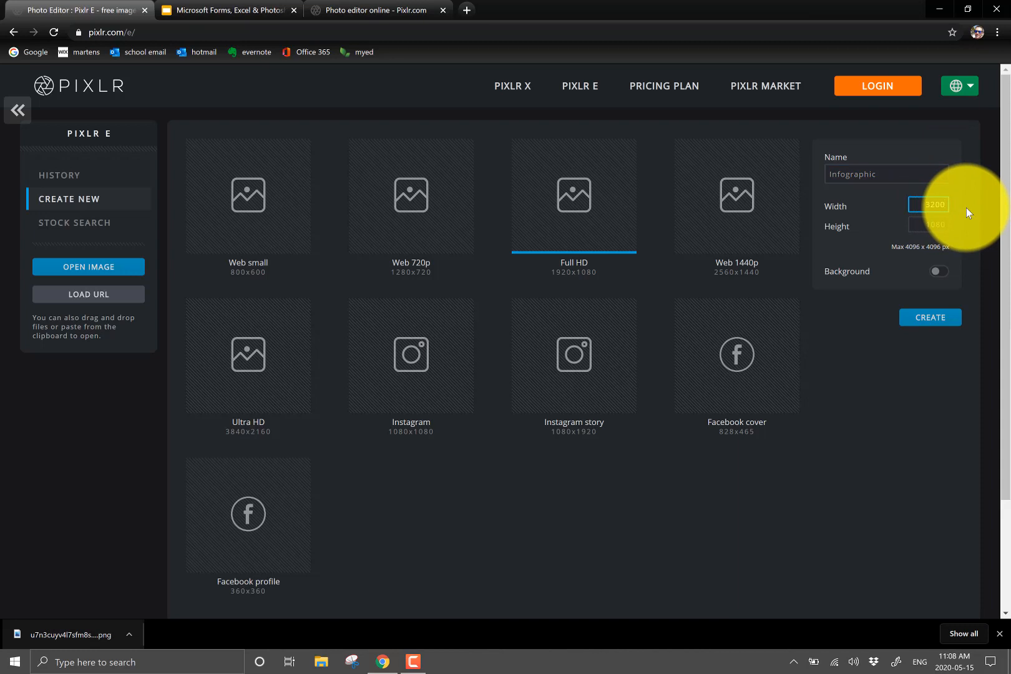
pyautogui.press('Tab')
pyautogui.write('2000')
pyautogui.click(930, 317)
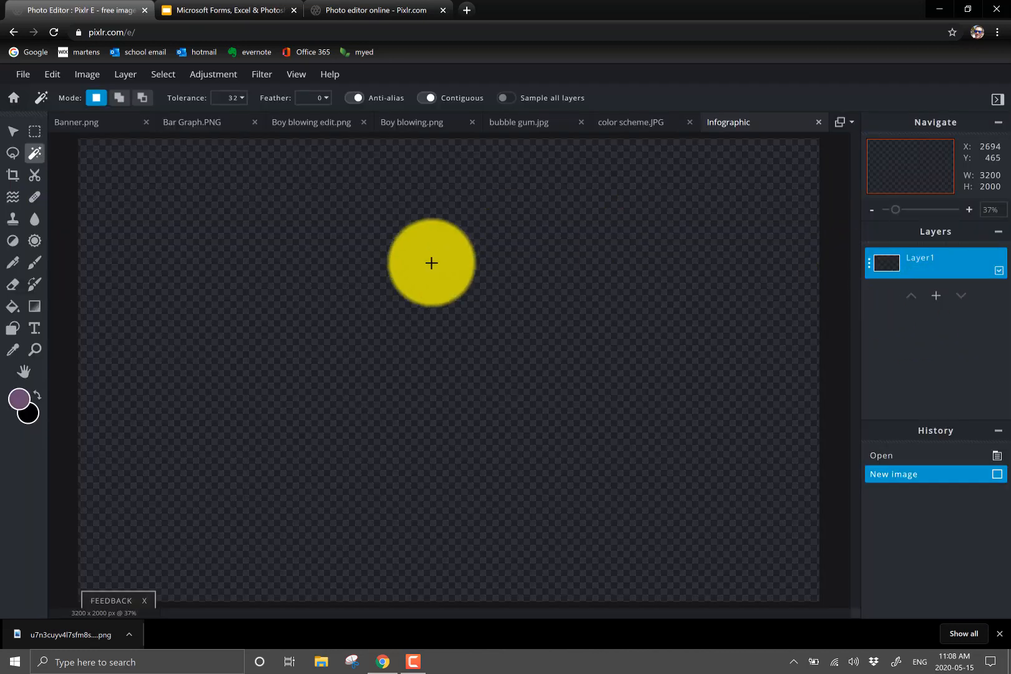
# Sample the greyish-pink swatch (#C2B2B3) in color scheme.JPG as the main colour and confirm it in the colour picker.
pyautogui.scroll(-3, 490, 303)
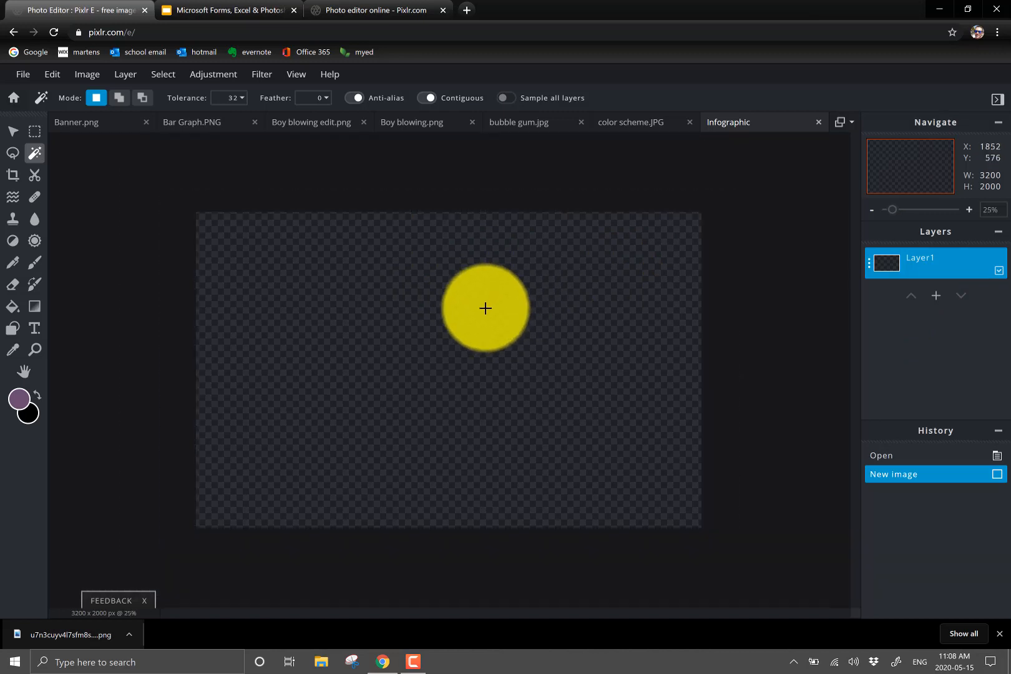
pyautogui.scroll(1, 485, 311)
pyautogui.scroll(-1, 481, 316)
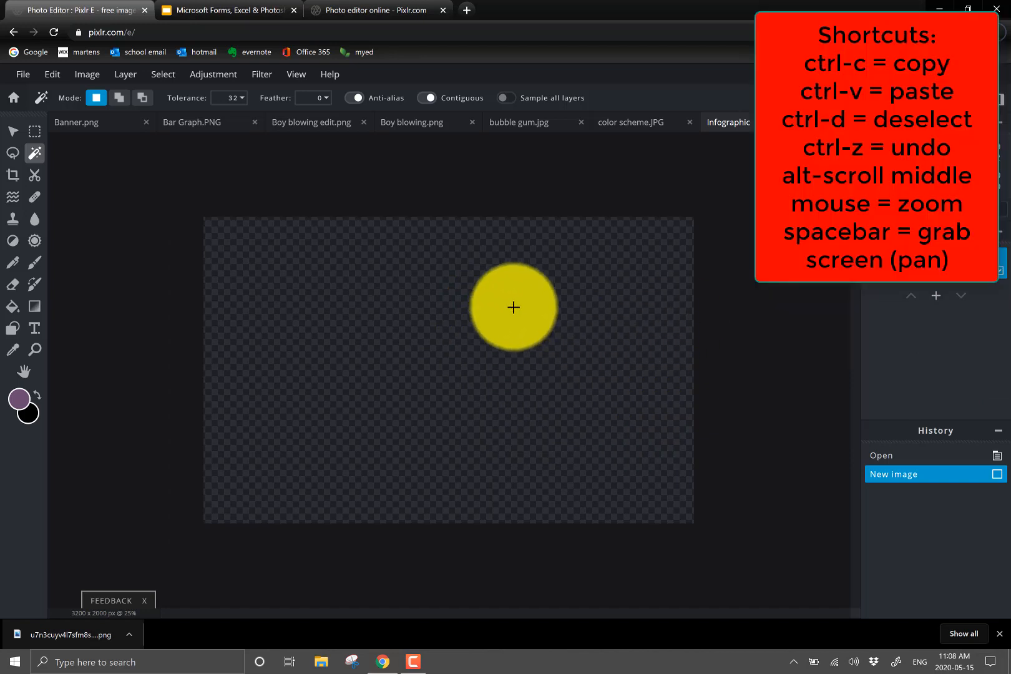
pyautogui.scroll(-1, 512, 316)
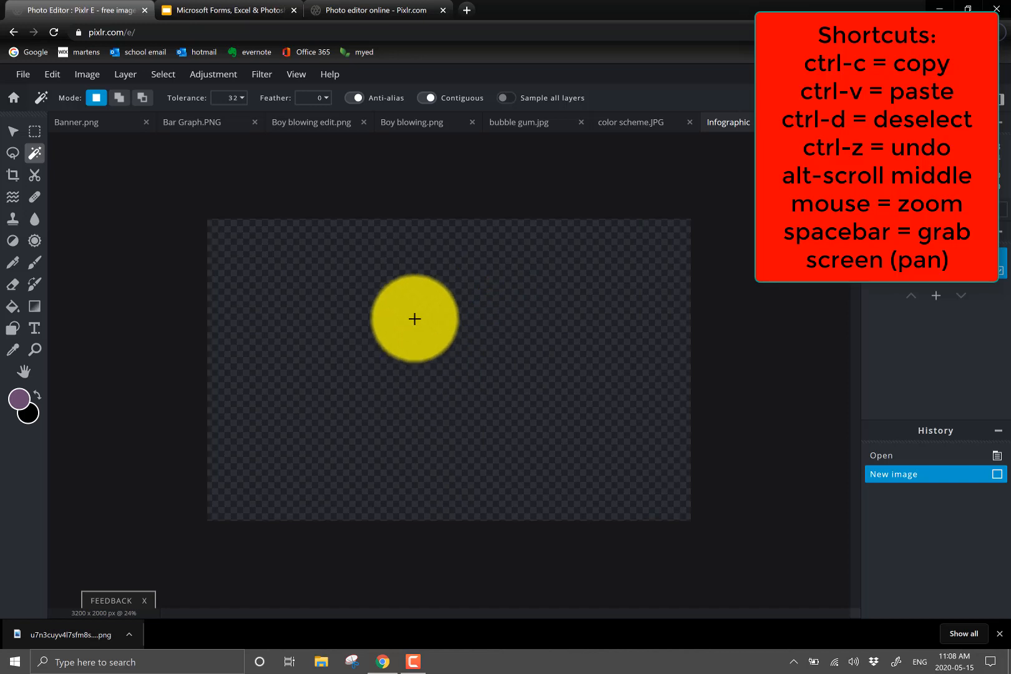
pyautogui.click(632, 125)
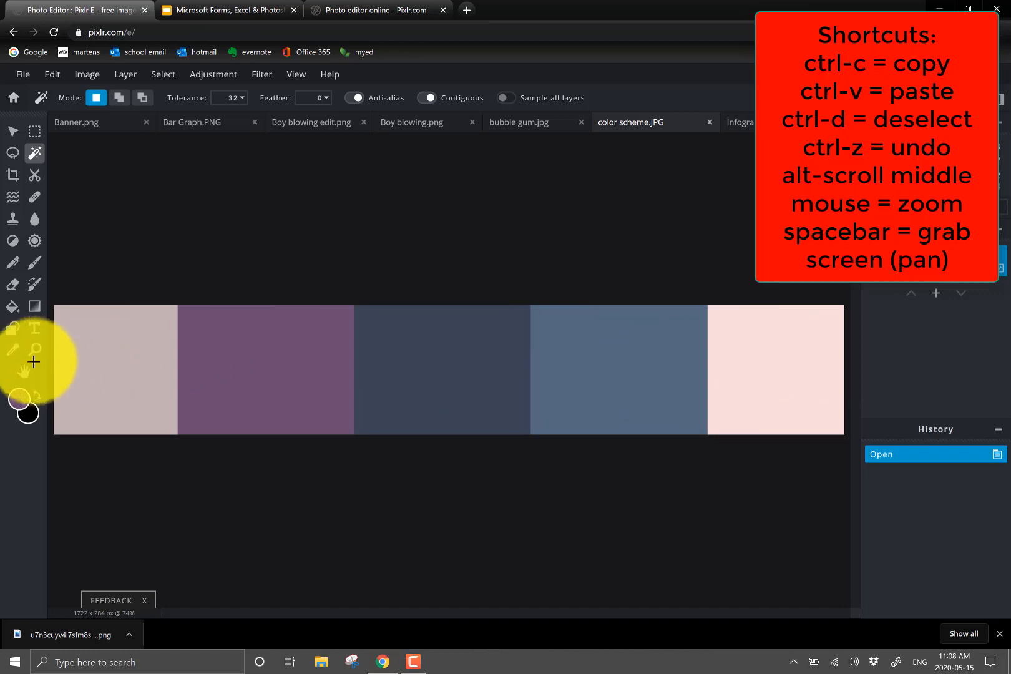
pyautogui.click(14, 355)
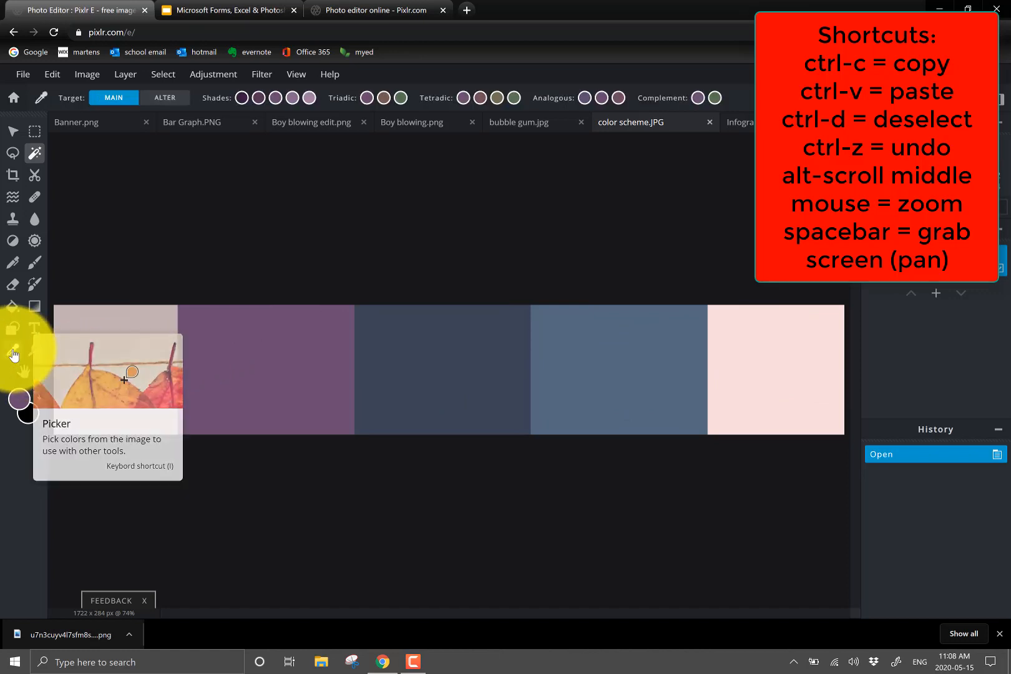
pyautogui.click(84, 355)
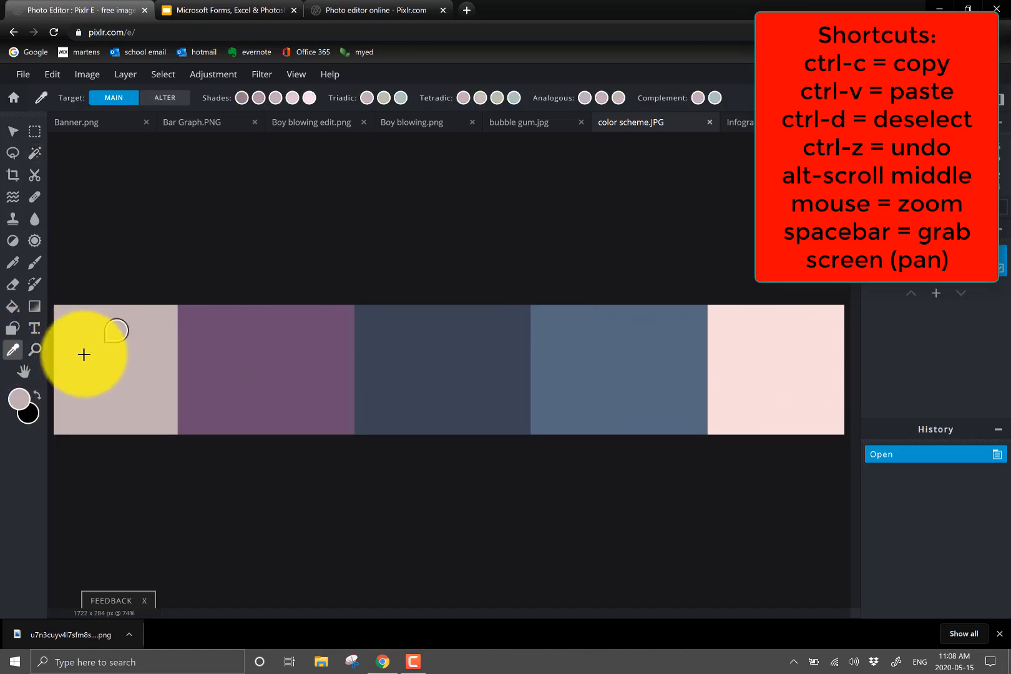
pyautogui.click(19, 403)
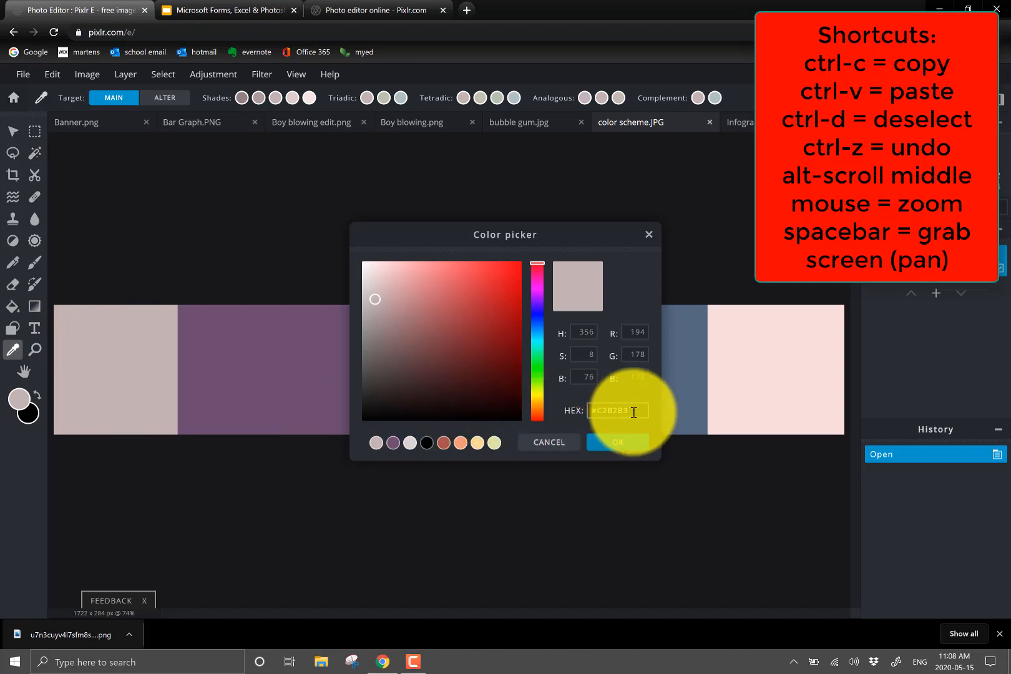
pyautogui.moveTo(634, 412); pyautogui.dragTo(571, 411)
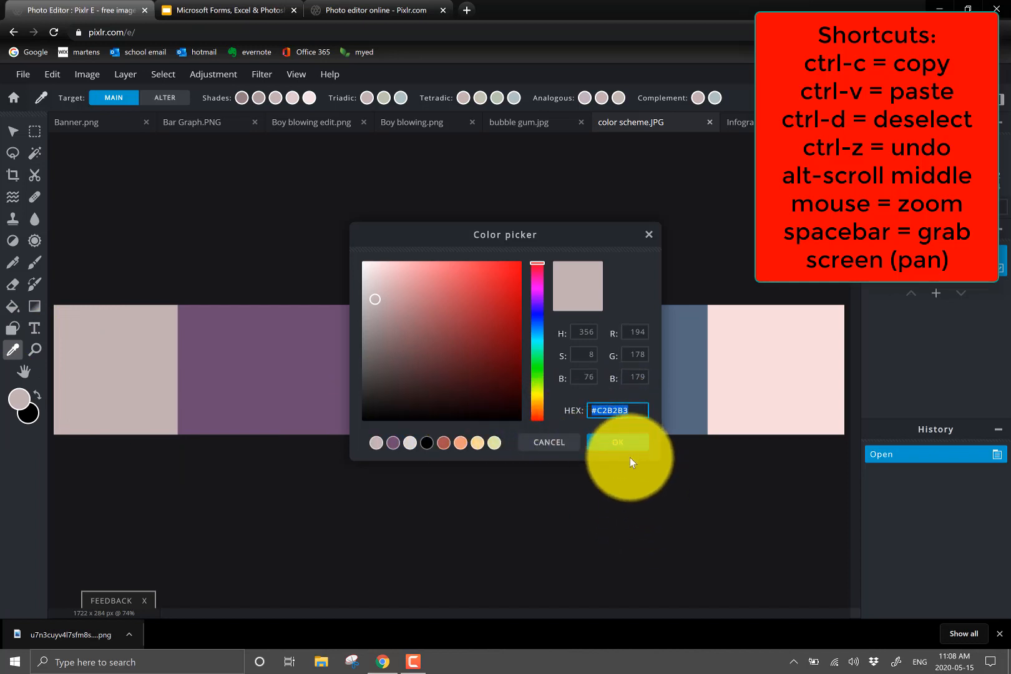
pyautogui.click(619, 443)
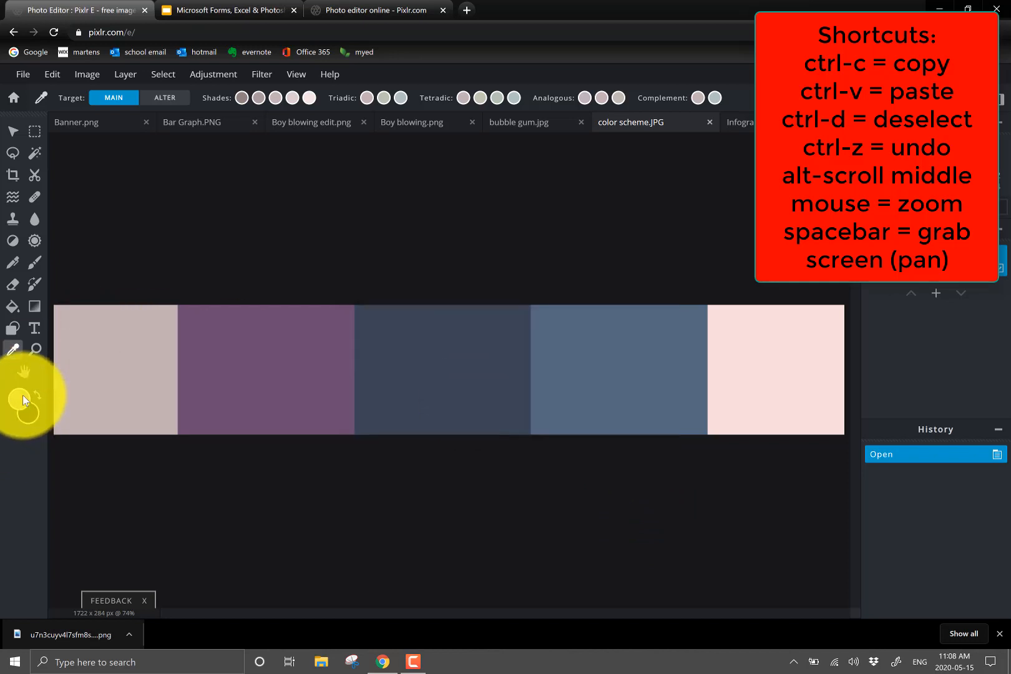
# Fill the whole Infographic canvas with the sampled greyish-pink colour.
pyautogui.click(14, 309)
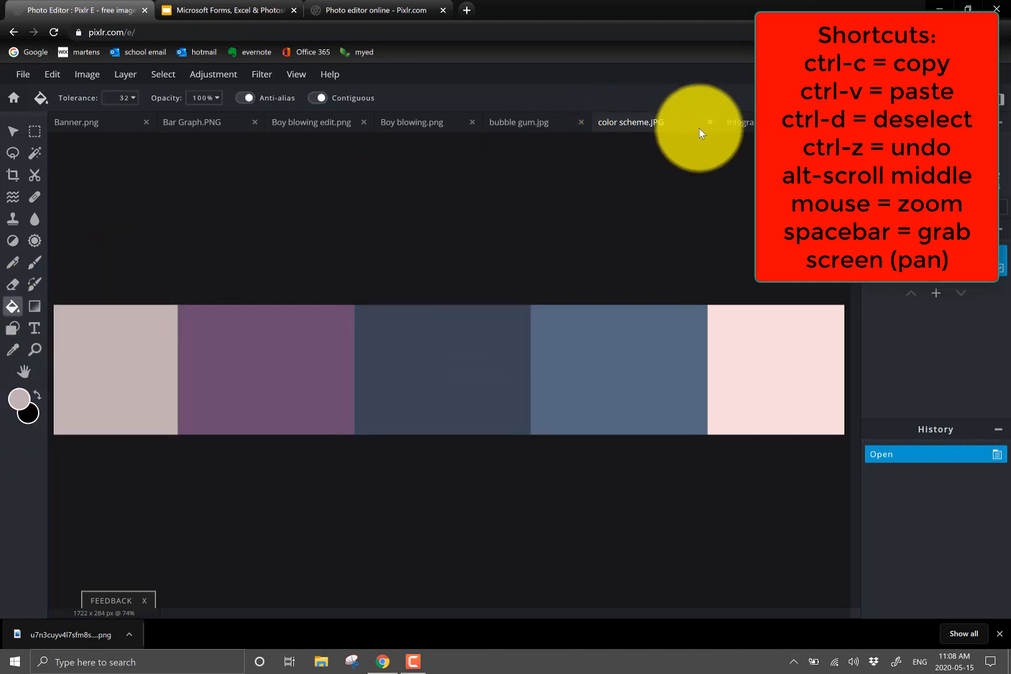
pyautogui.click(743, 125)
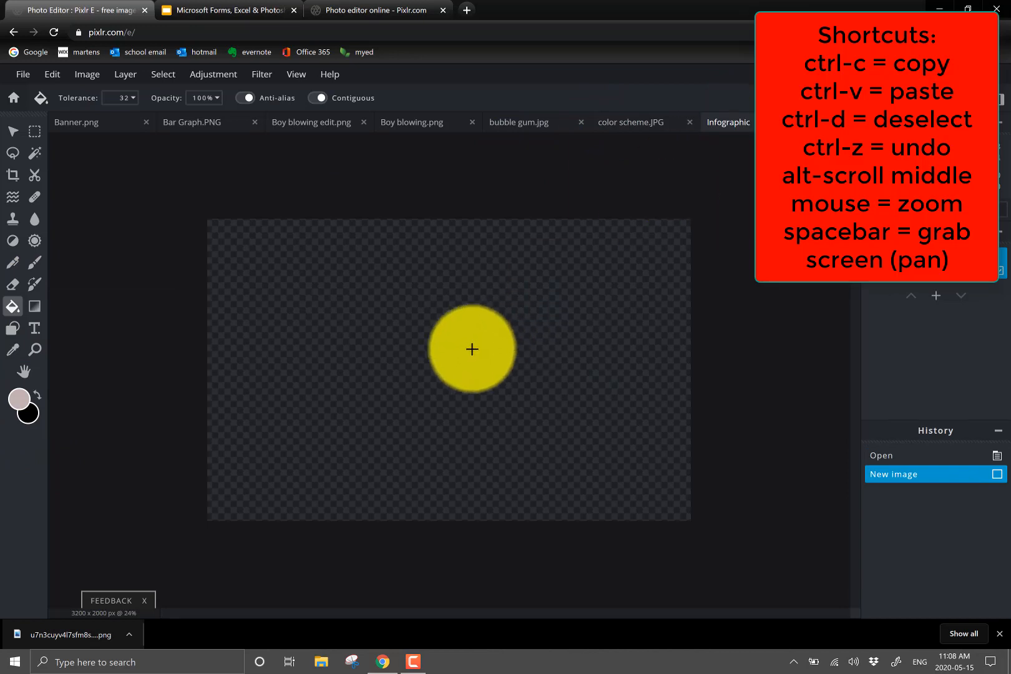
pyautogui.click(411, 359)
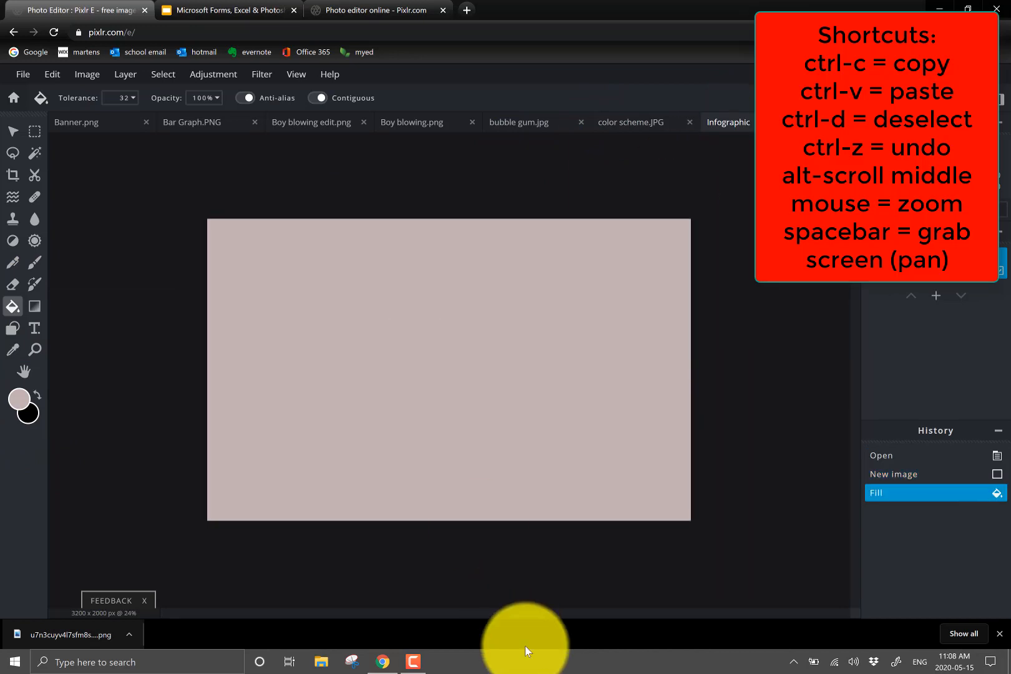
# Sample the purple swatch (#6C4E72) in color scheme.JPG as the main colour and confirm it in the colour picker.
pyautogui.scroll(1, 423, 452)
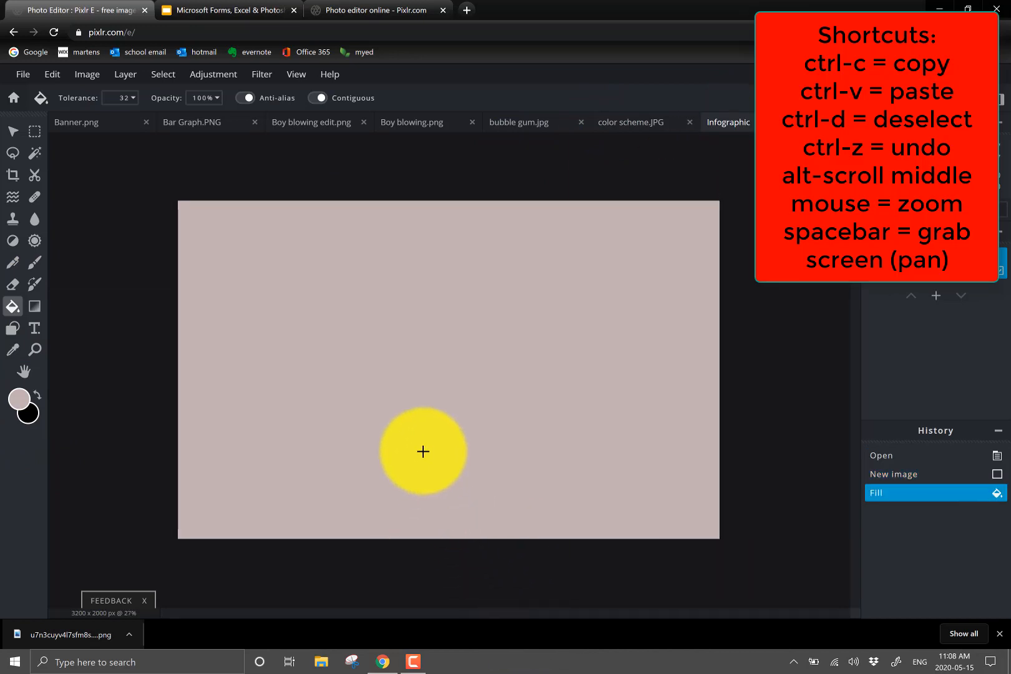
pyautogui.click(193, 127)
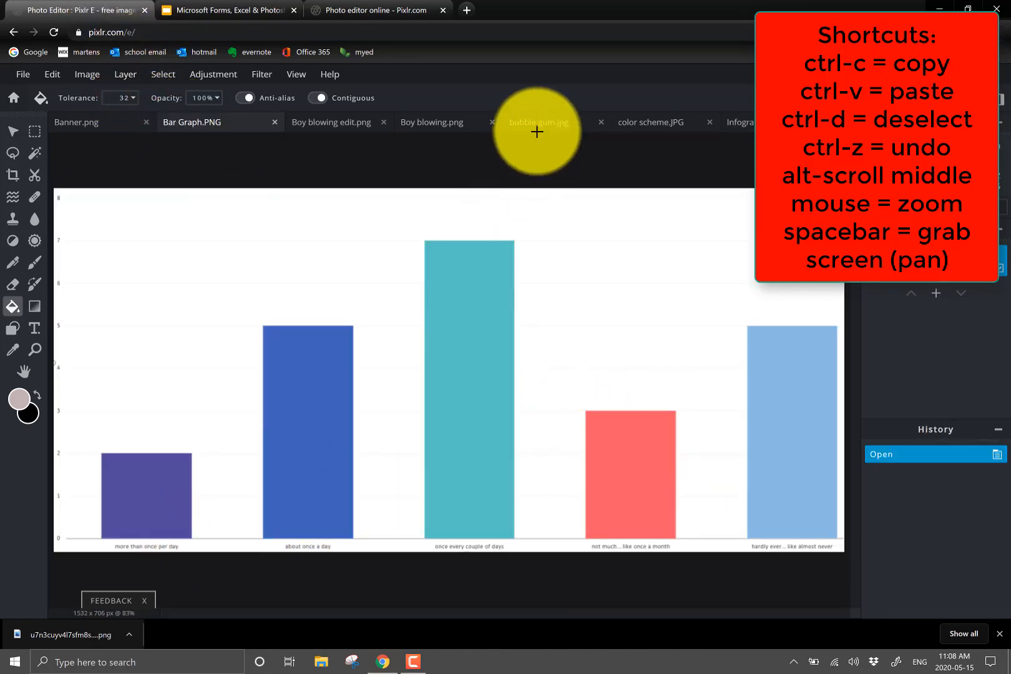
pyautogui.click(634, 125)
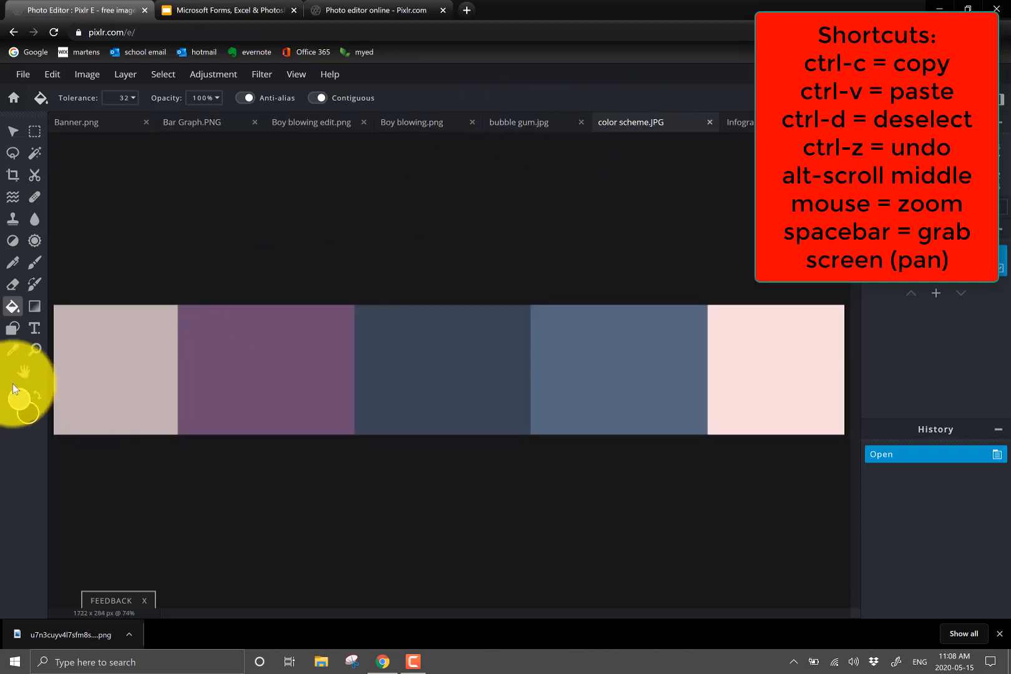
pyautogui.click(12, 350)
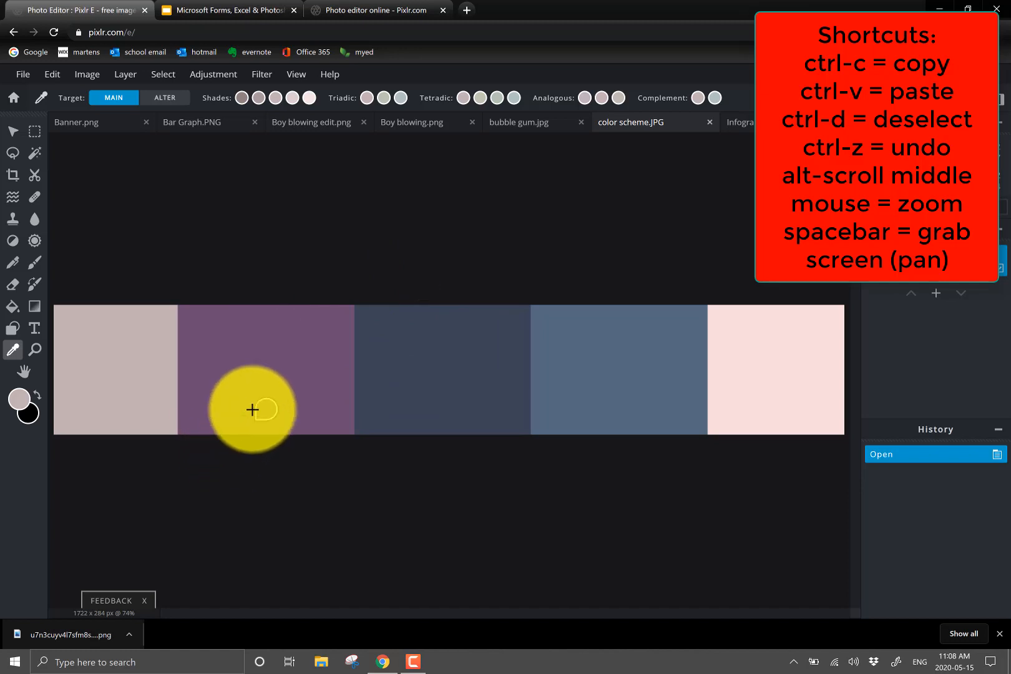
pyautogui.click(20, 400)
pyautogui.doubleClick(607, 410)
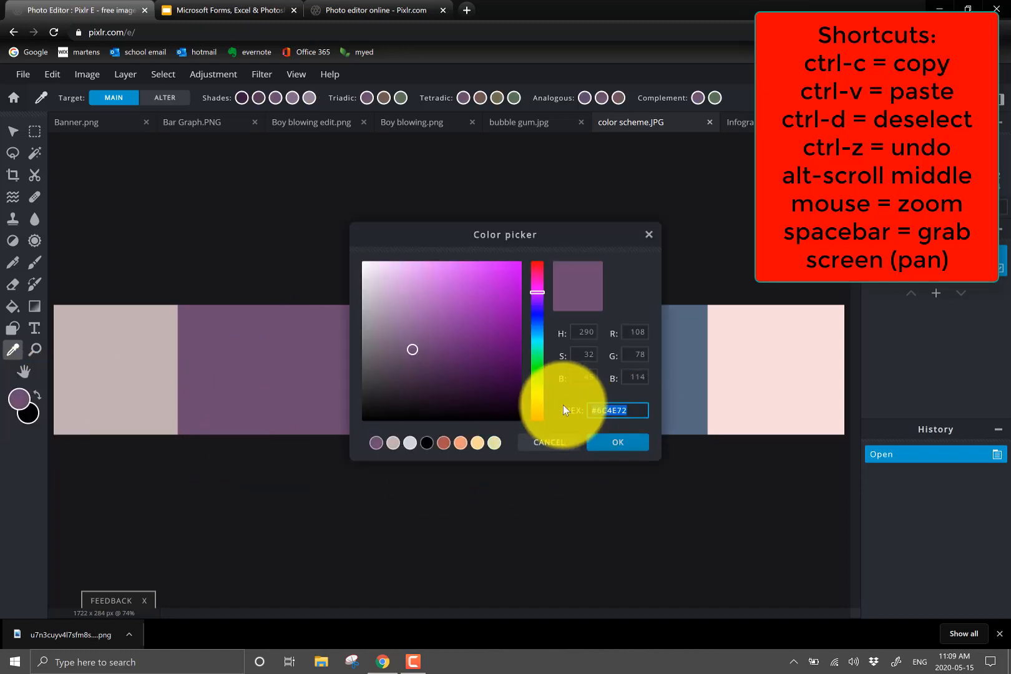
pyautogui.click(619, 442)
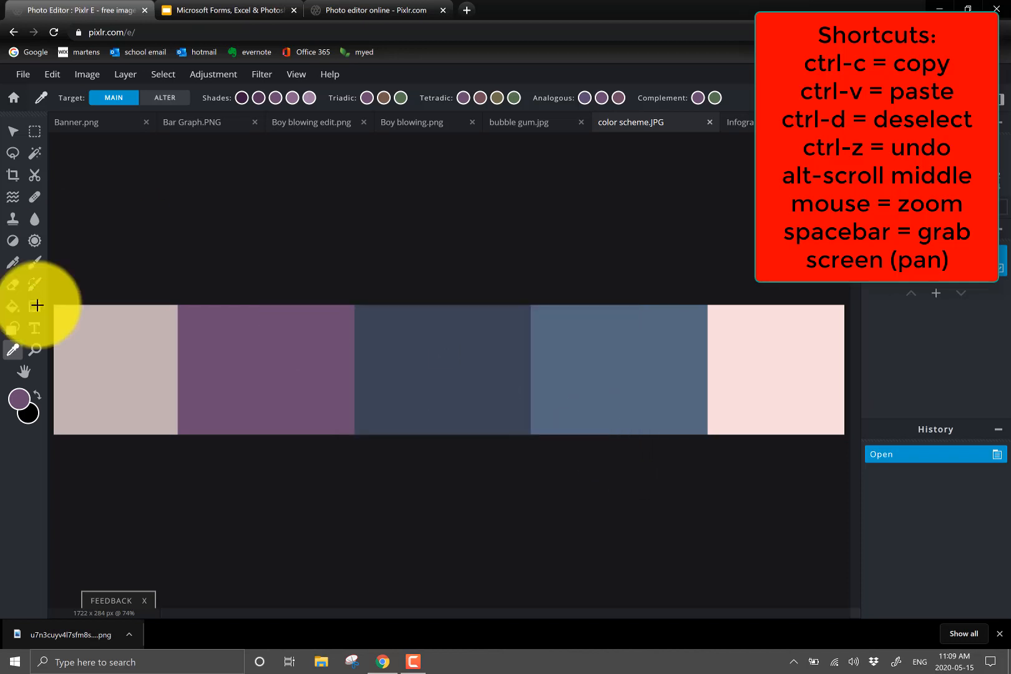
# Fill the "once every couple of days" bar in Bar Graph.PNG with the sampled purple.
pyautogui.click(197, 125)
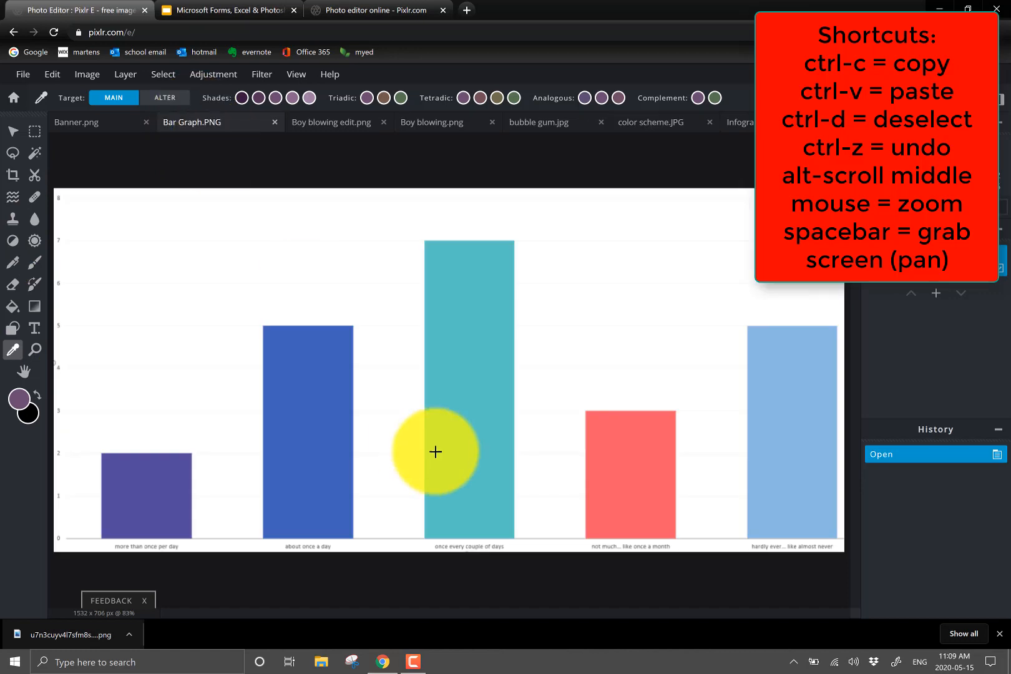
pyautogui.click(12, 306)
pyautogui.click(478, 390)
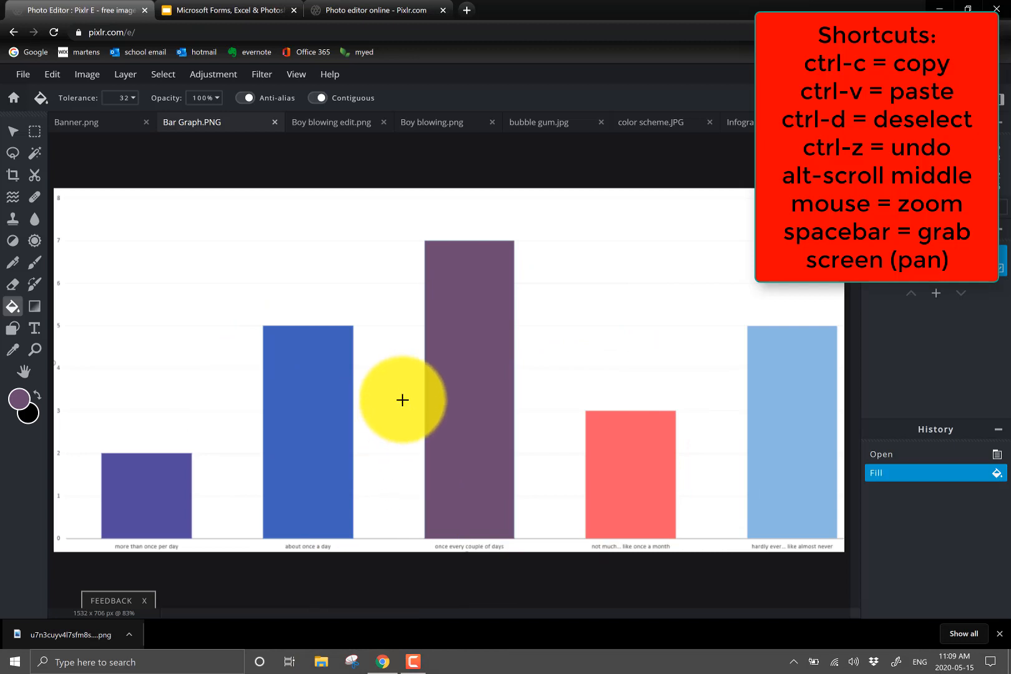
# Select the white background of Bar Graph.PNG with the Wand at tolerance 32, clear it to transparency and deselect.
pyautogui.scroll(-1, 401, 397)
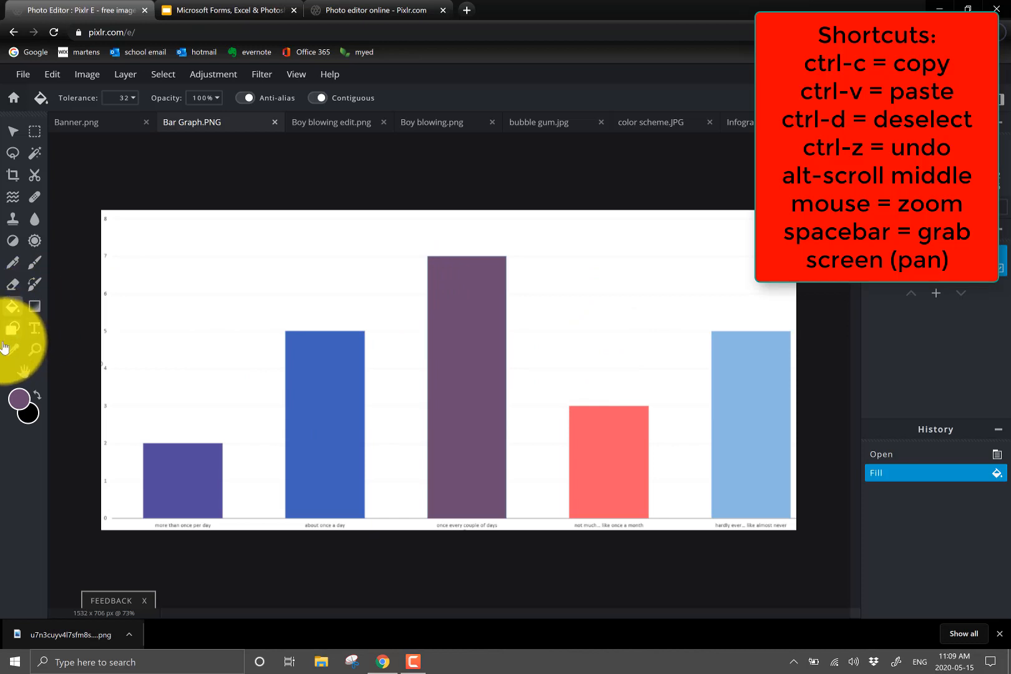
pyautogui.click(34, 153)
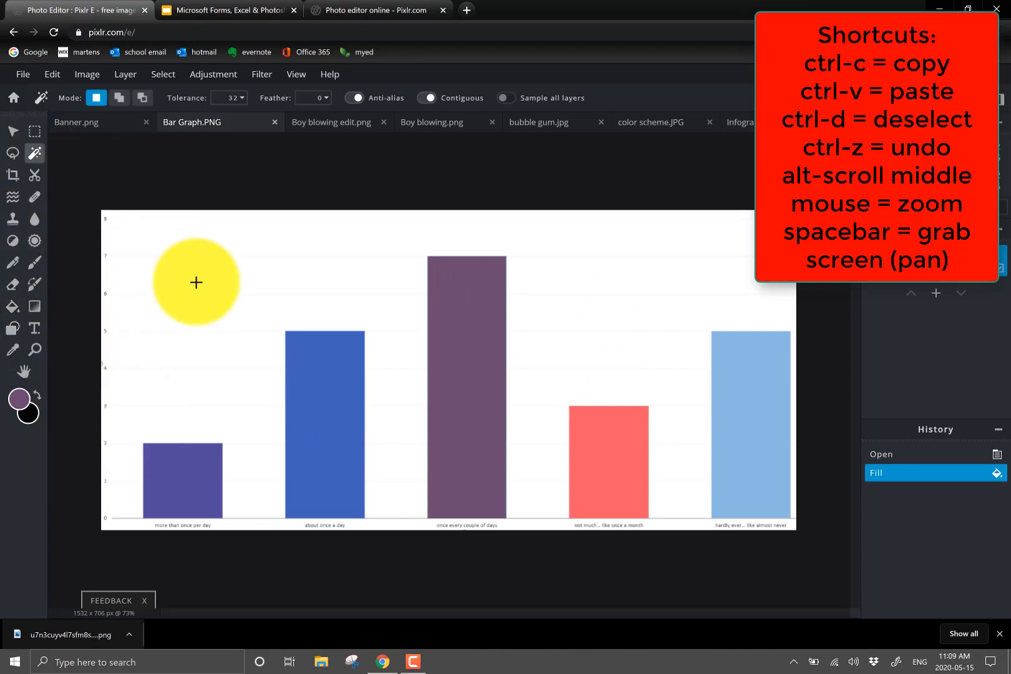
pyautogui.click(199, 277)
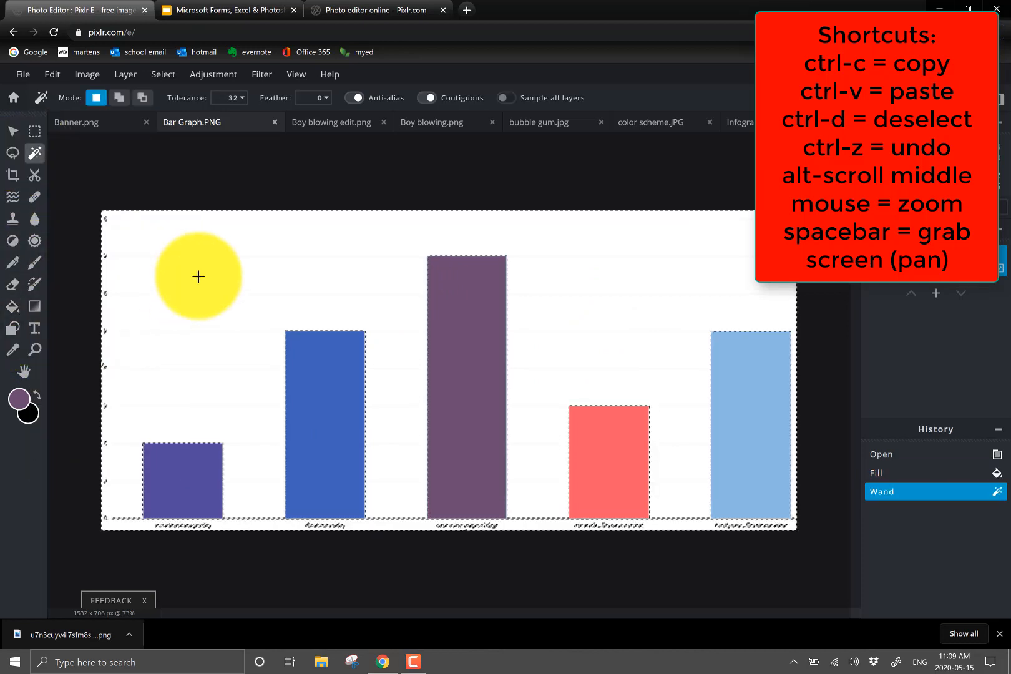
pyautogui.press('Delete')
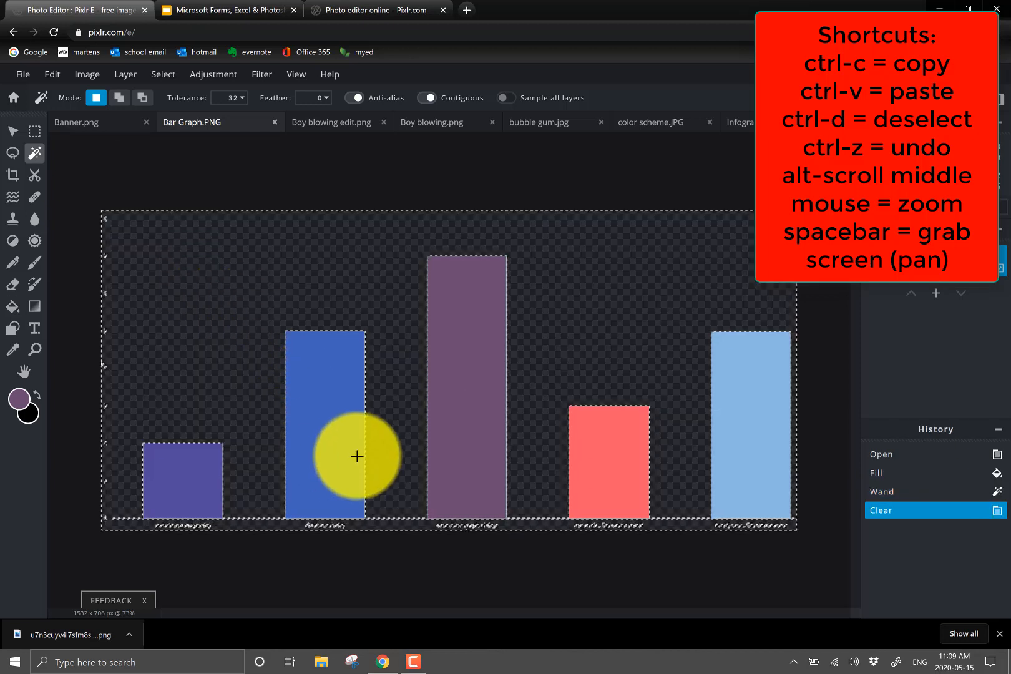
pyautogui.press('alt')
pyautogui.hotkey('ctrl', 'd')
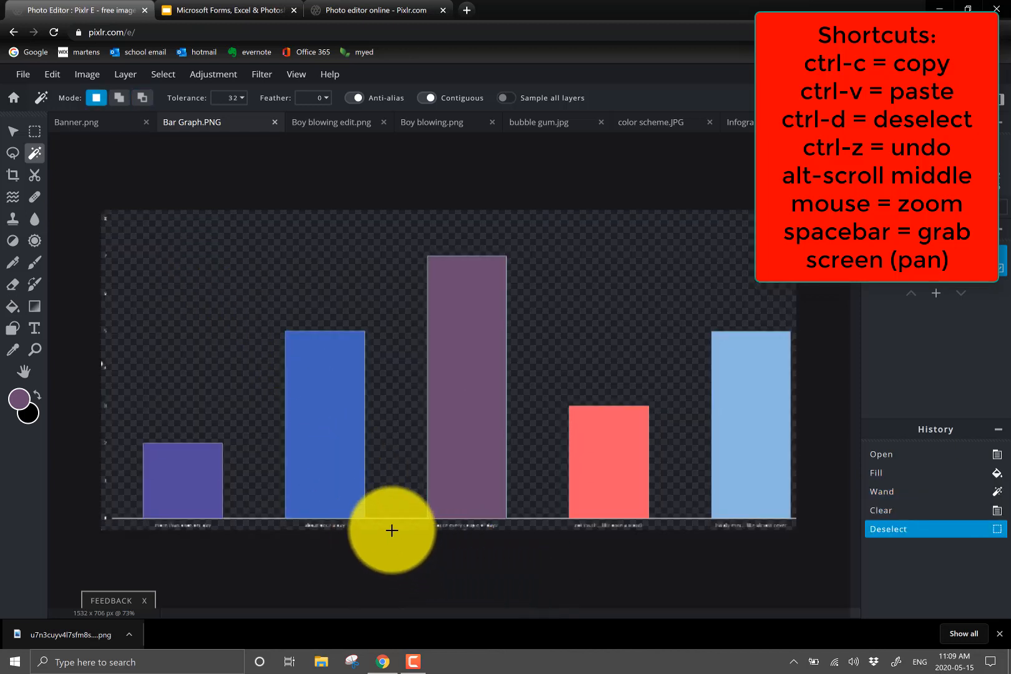
pyautogui.scroll(2, 424, 564)
pyautogui.scroll(2, 423, 564)
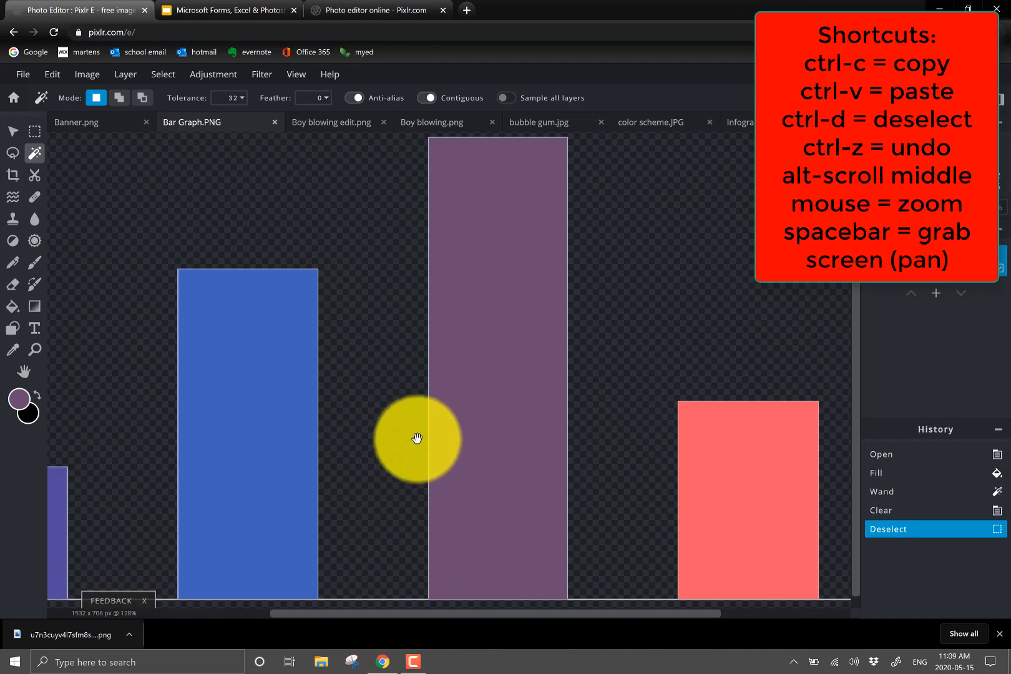
pyautogui.click(403, 465)
pyautogui.press('space')
pyautogui.moveTo(357, 495); pyautogui.dragTo(364, 309)
pyautogui.press('alt')
pyautogui.hotkey('ctrl', 'd')
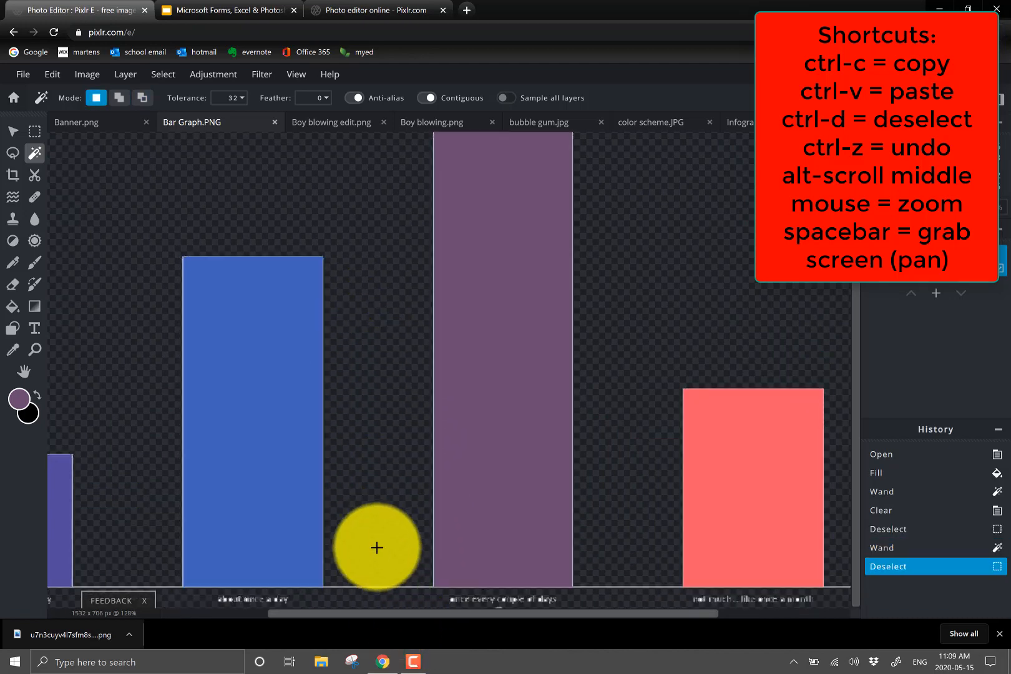
pyautogui.press('space')
pyautogui.scroll(3, 377, 504)
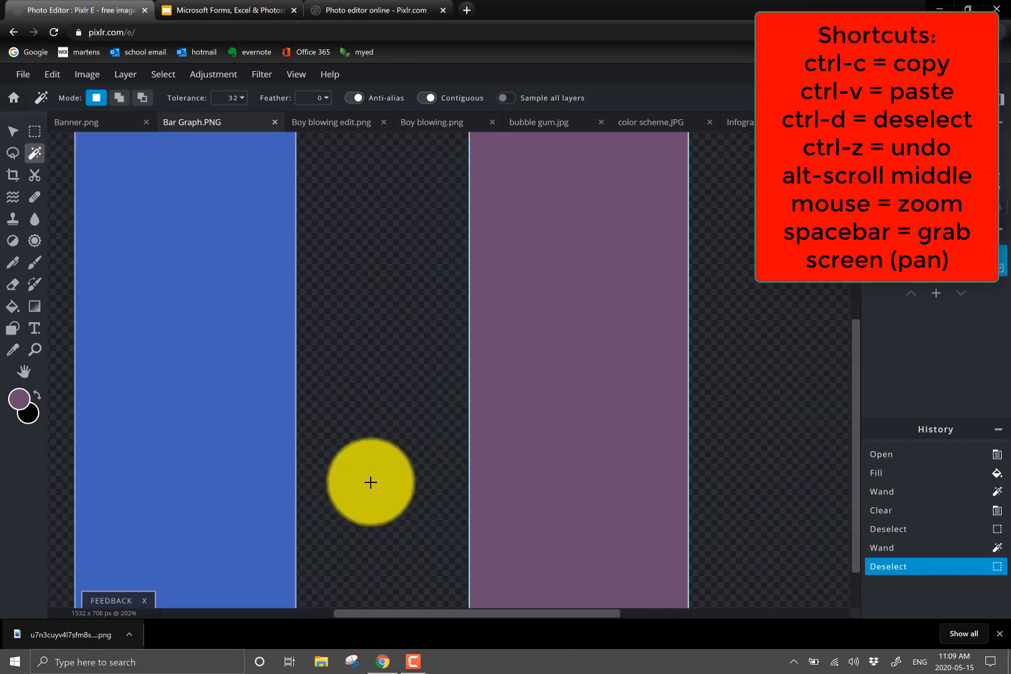
pyautogui.click(371, 484)
pyautogui.moveTo(372, 382); pyautogui.dragTo(366, 247)
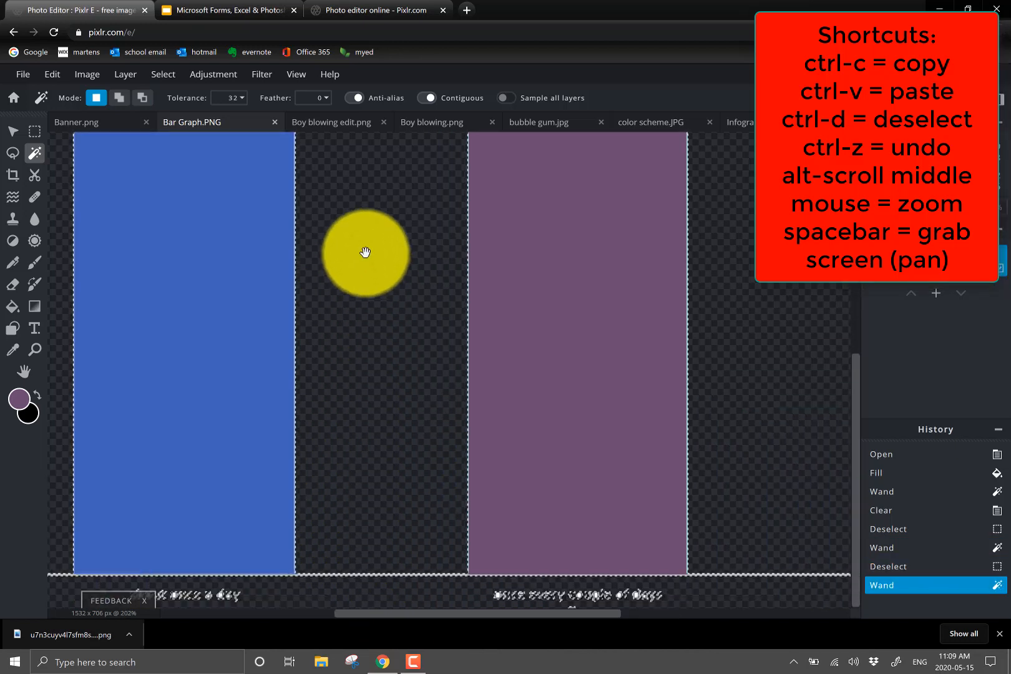
pyautogui.hotkey('ctrl', 'd')
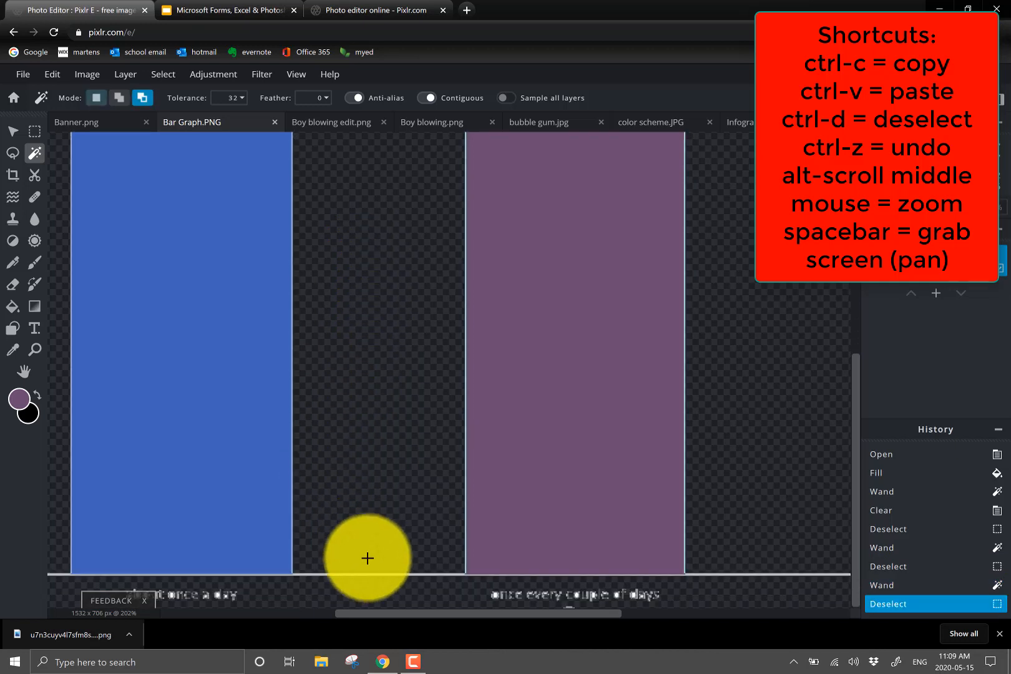
# Erase the "once every couple of days" label, most of the "about once a day" label and axis numbers 2 to 4 with a size 40 eraser.
pyautogui.click(18, 287)
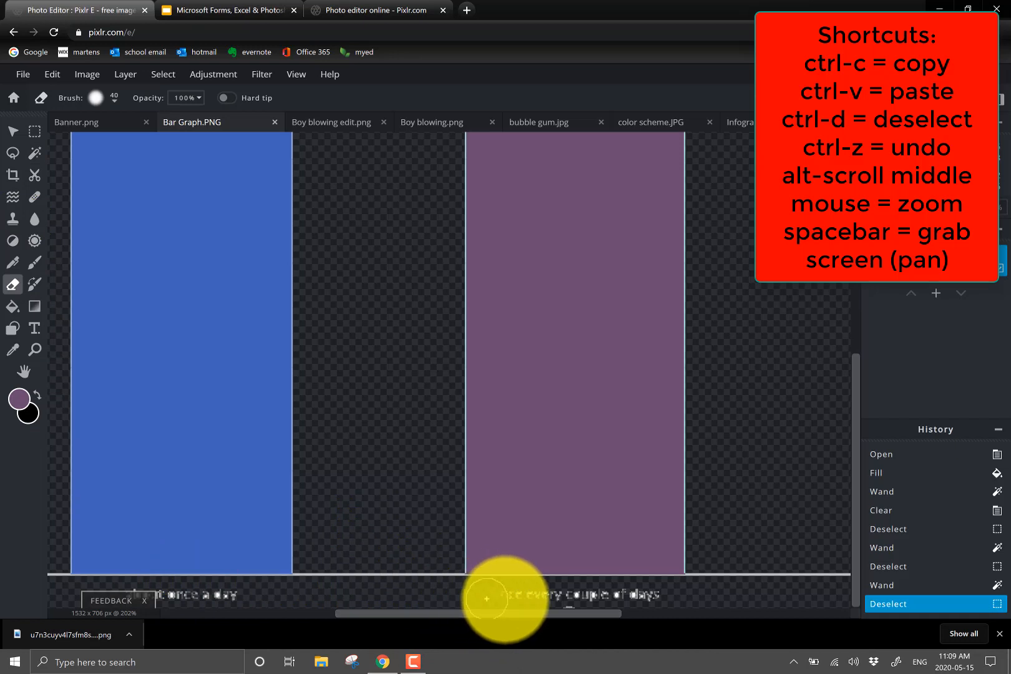
pyautogui.moveTo(487, 598)
pyautogui.mouseDown()
pyautogui.moveTo(740, 596)
pyautogui.moveTo(725, 595)
pyautogui.mouseUp()
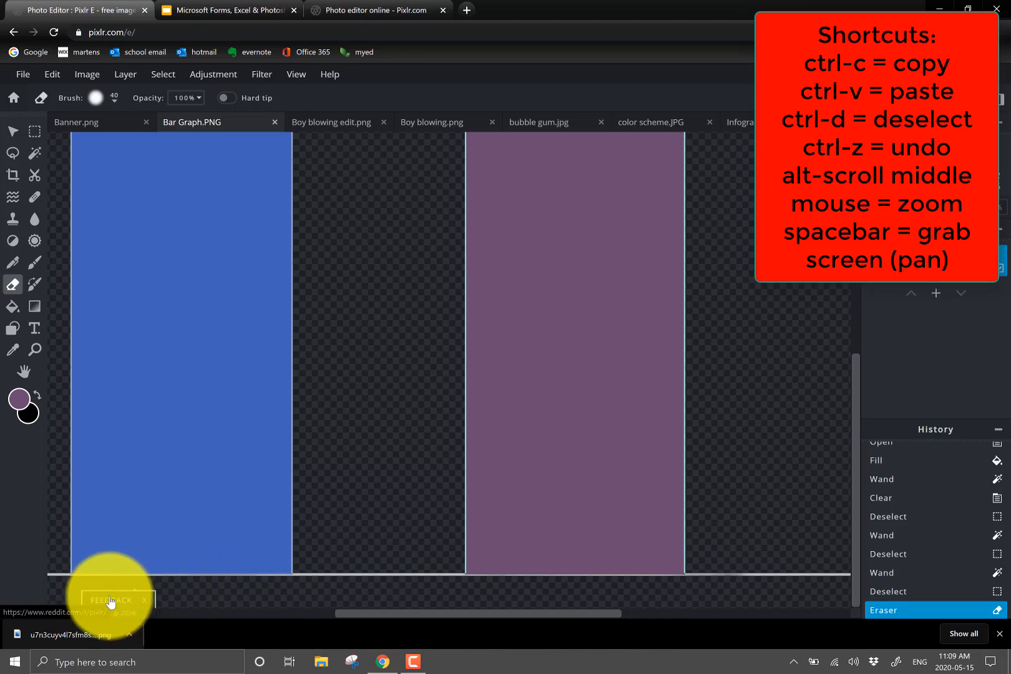
pyautogui.moveTo(109, 601); pyautogui.dragTo(156, 595)
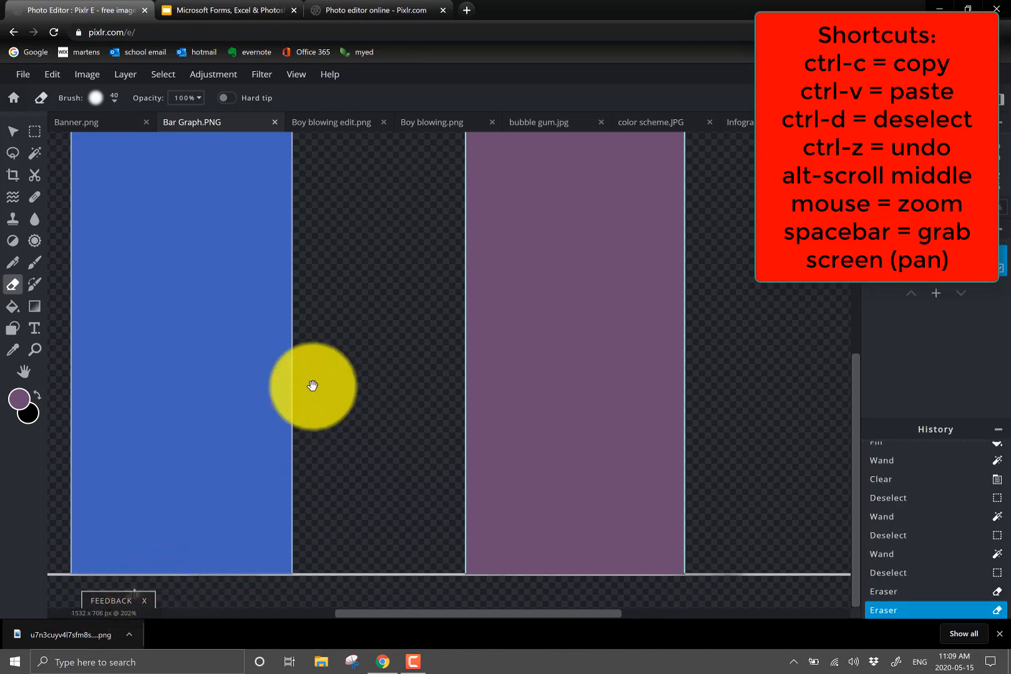
pyautogui.moveTo(248, 364); pyautogui.dragTo(728, 537)
pyautogui.moveTo(203, 388); pyautogui.dragTo(581, 380)
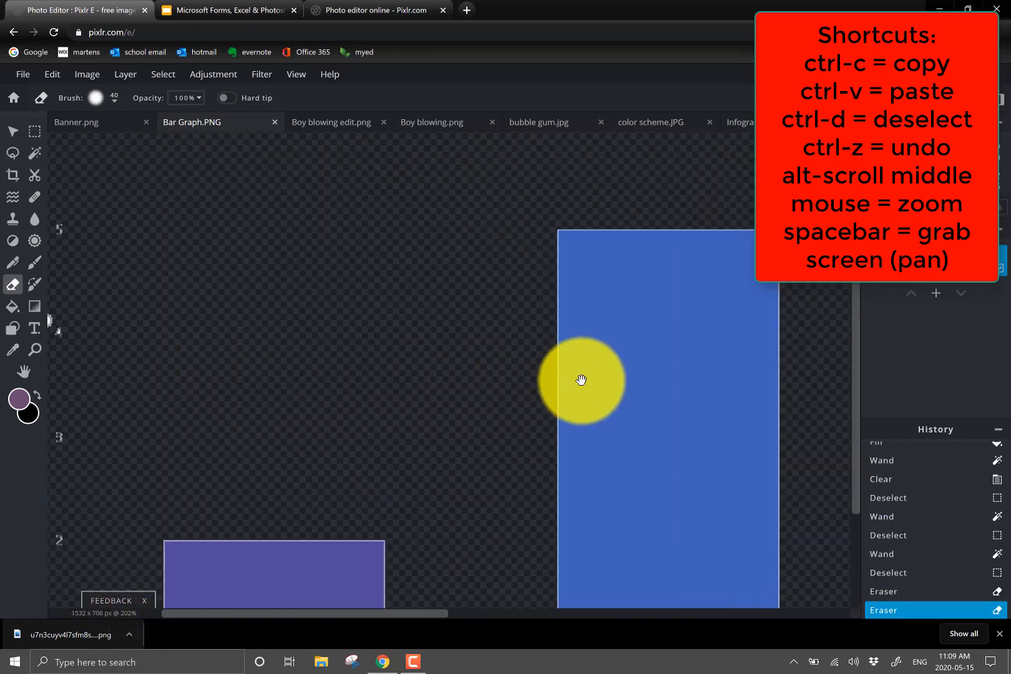
pyautogui.scroll(-1, 437, 365)
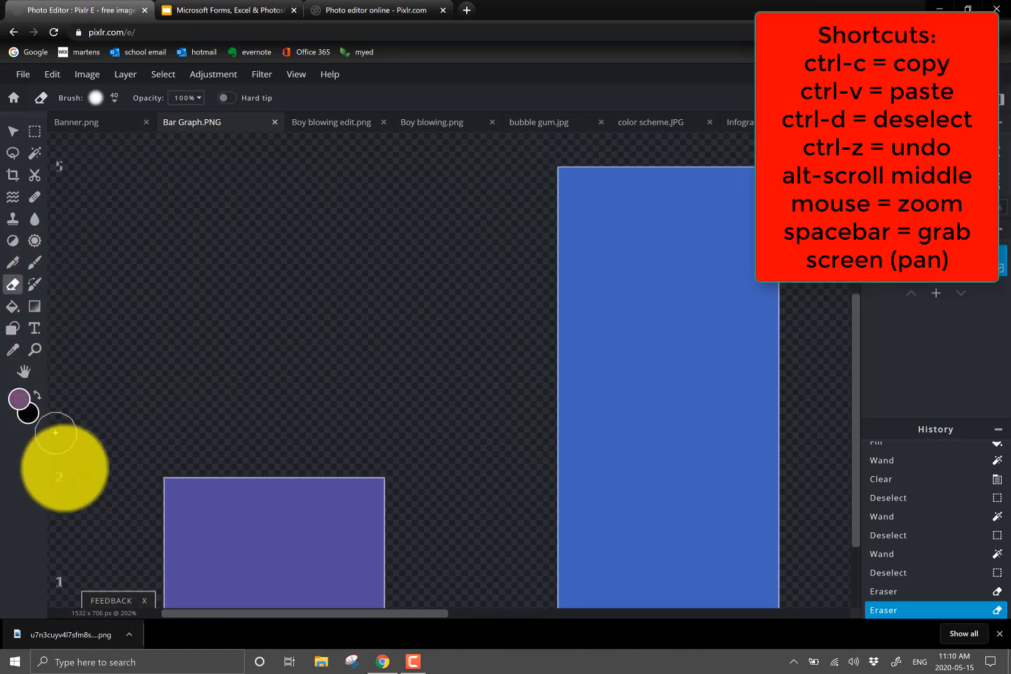
pyautogui.click(304, 441)
pyautogui.scroll(-6, 304, 440)
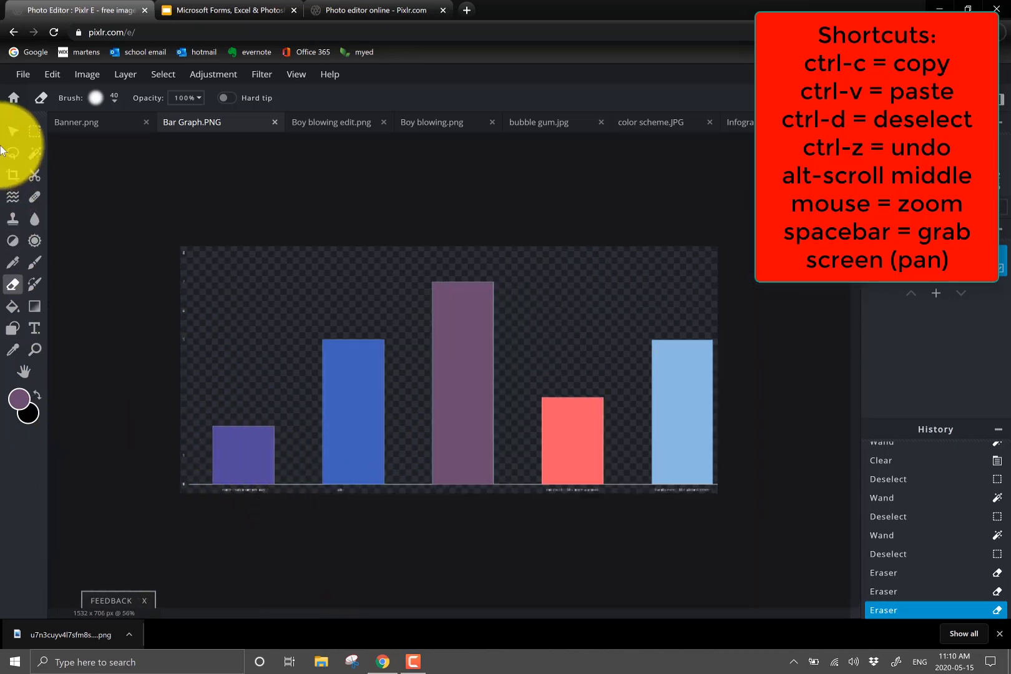
# Copy a rectangular selection of the five bars, excluding the axis numbers and bottom labels, and paste it into the Infographic image.
pyautogui.click(35, 134)
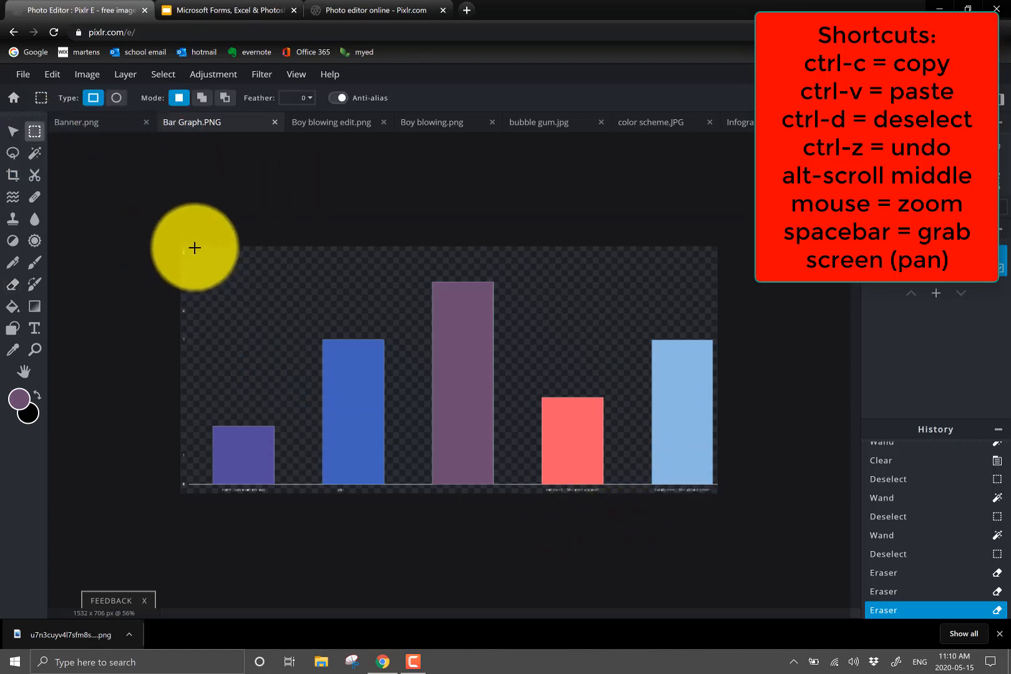
pyautogui.moveTo(195, 248)
pyautogui.mouseDown()
pyautogui.moveTo(271, 409)
pyautogui.moveTo(578, 476)
pyautogui.moveTo(684, 472)
pyautogui.moveTo(720, 488)
pyautogui.mouseUp()
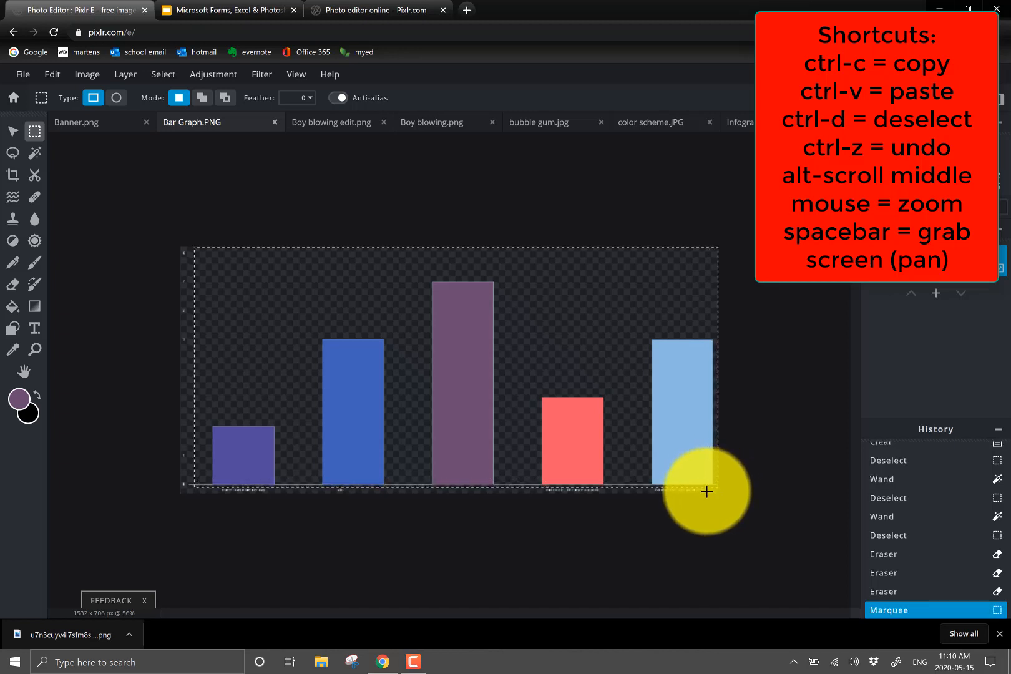
pyautogui.hotkey('ctrl', 'c')
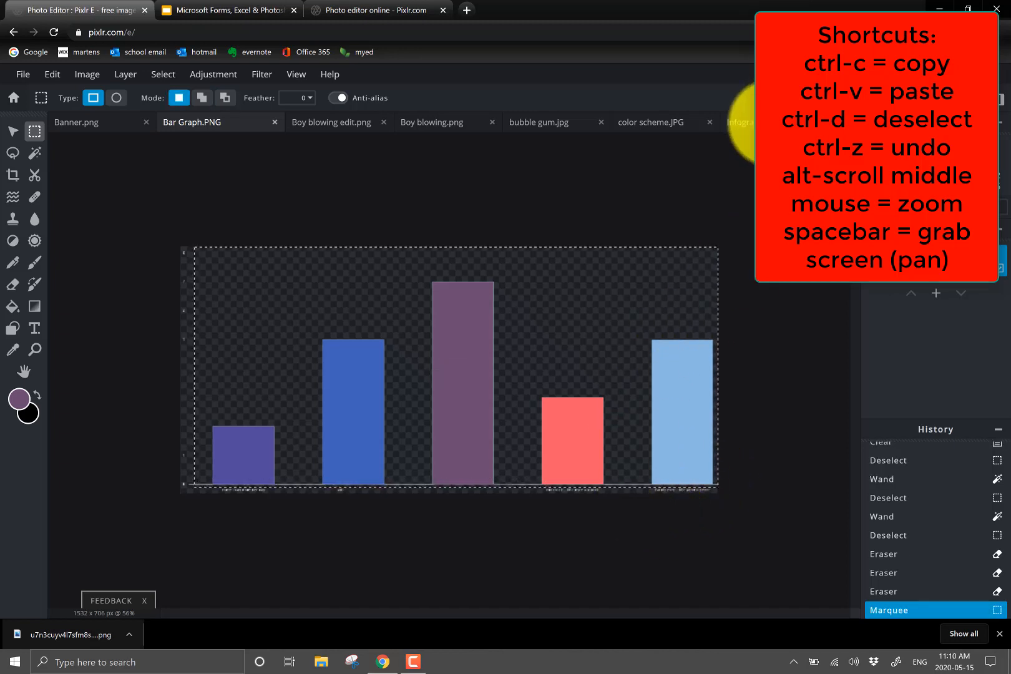
pyautogui.click(760, 122)
pyautogui.hotkey('ctrl', 'v')
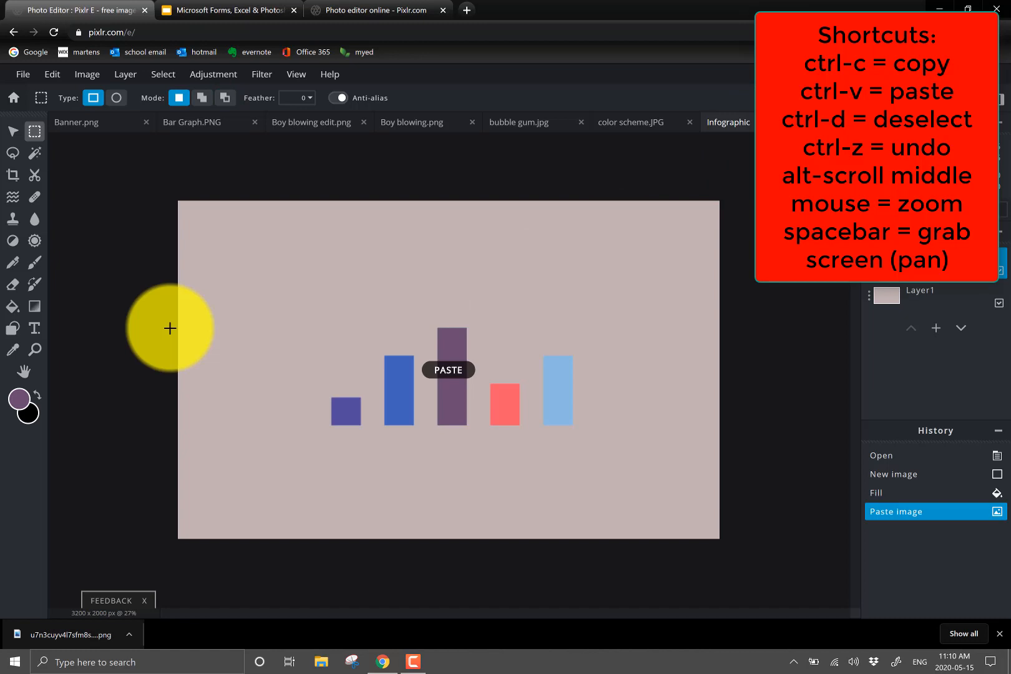
# Scale the pasted bar graph proportionally to about 741 x 334 px and place it near the lower-left corner of the canvas.
pyautogui.click(12, 133)
pyautogui.moveTo(459, 360); pyautogui.dragTo(538, 440)
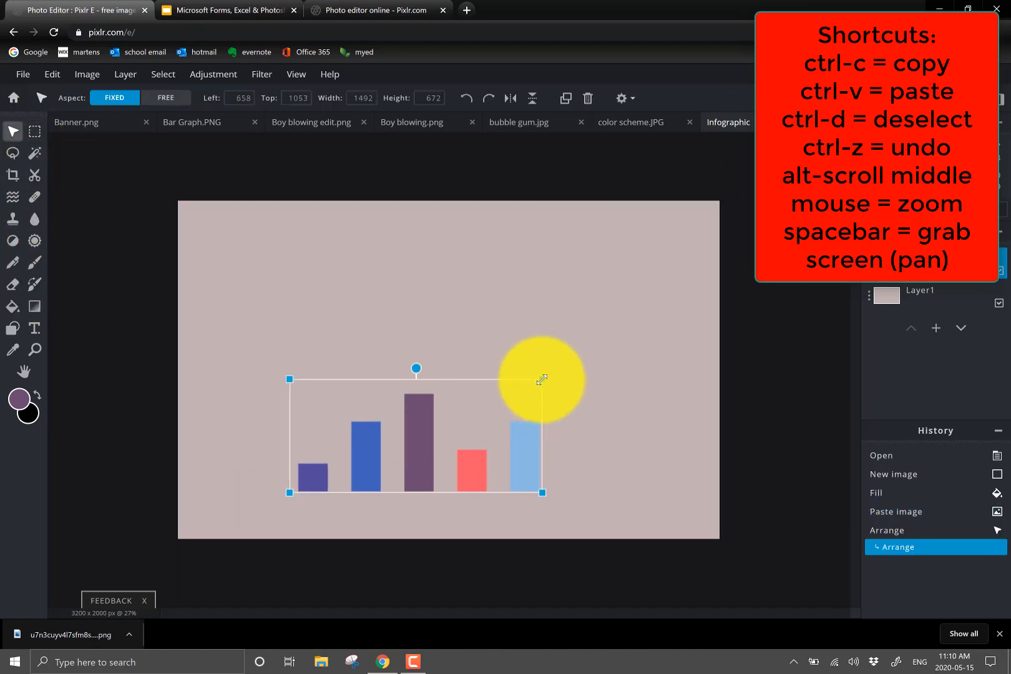
pyautogui.moveTo(542, 380); pyautogui.dragTo(415, 436)
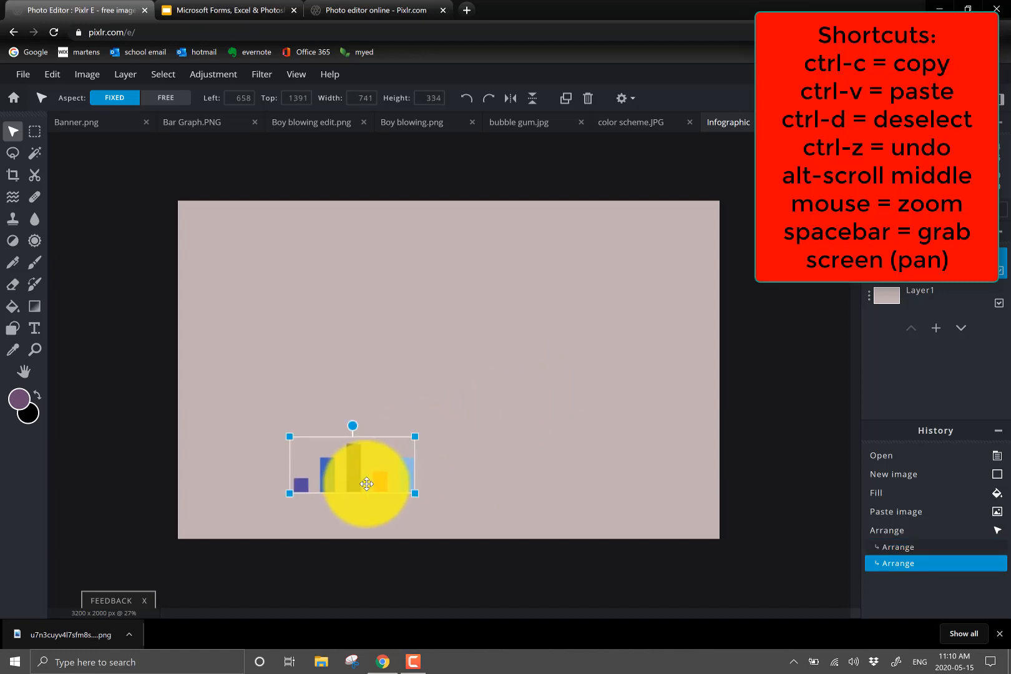
pyautogui.moveTo(357, 480); pyautogui.dragTo(280, 498)
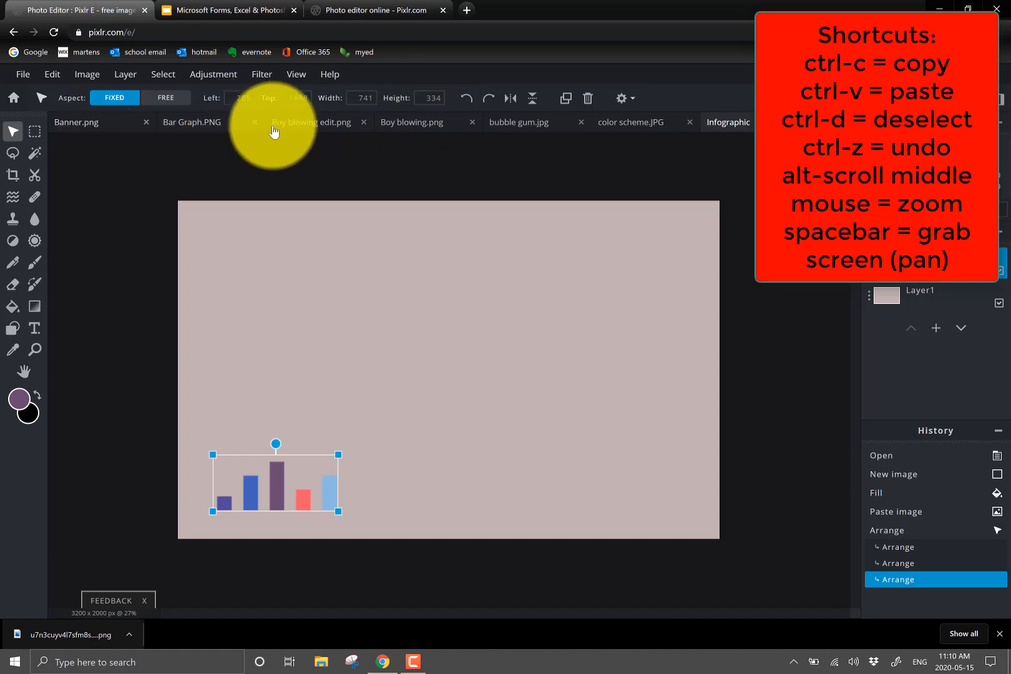
# Sample the dark navy middle swatch in color scheme.JPG as the main colour.
pyautogui.click(302, 128)
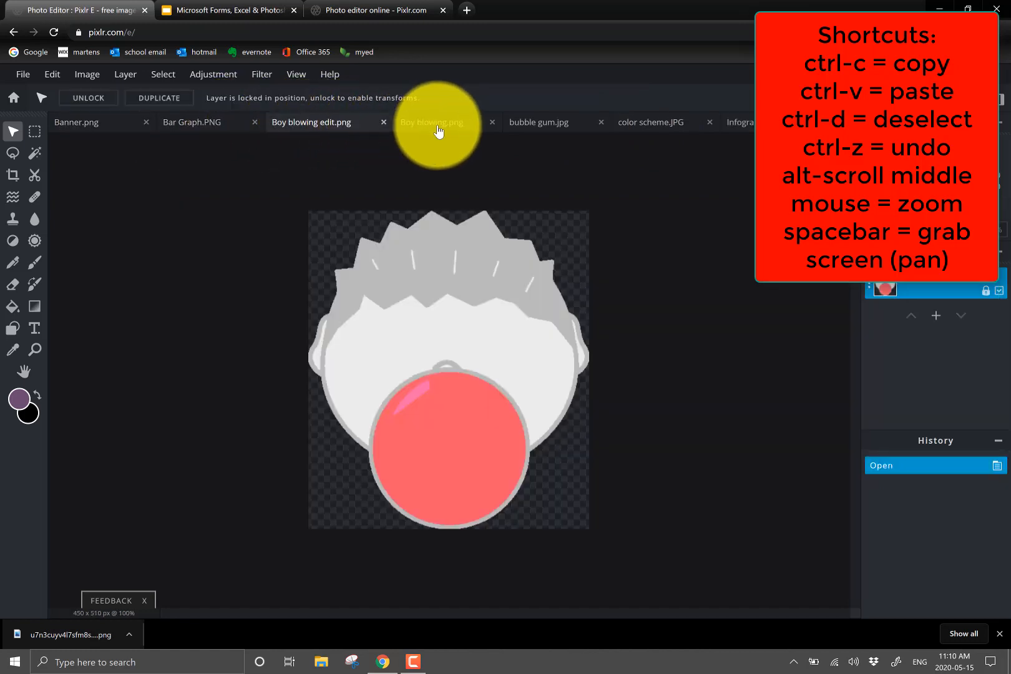
pyautogui.click(439, 128)
pyautogui.click(535, 124)
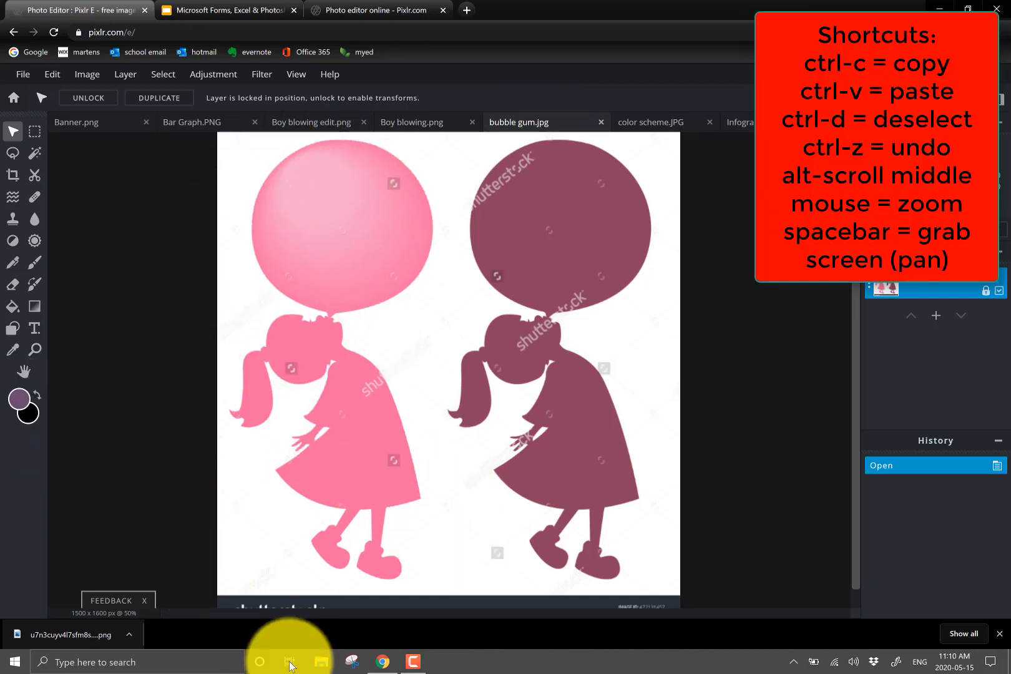
pyautogui.click(643, 127)
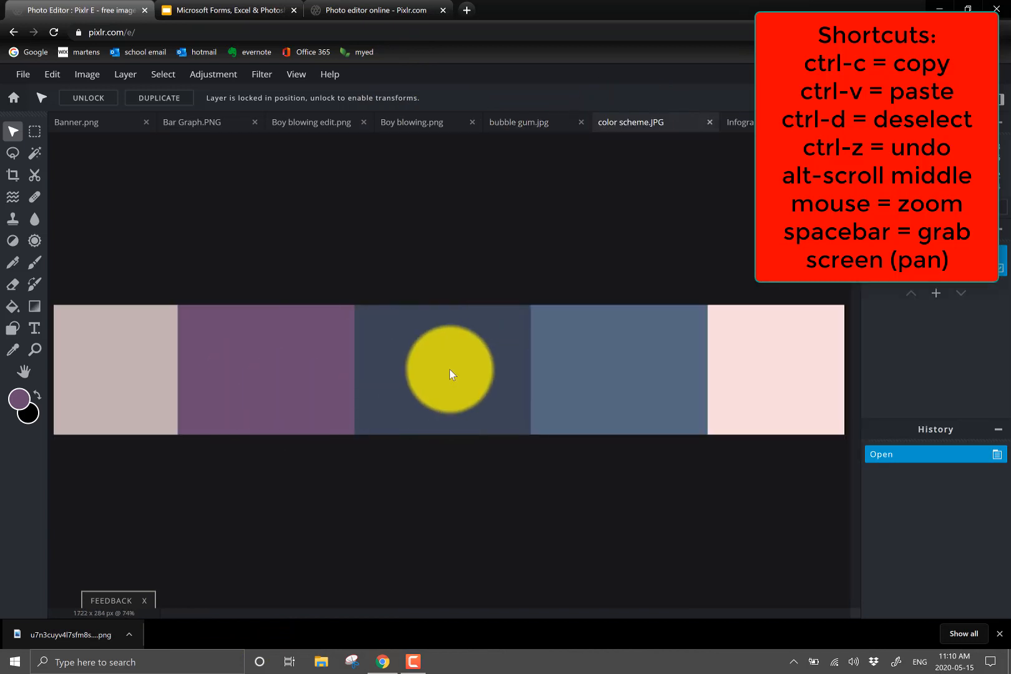
pyautogui.click(13, 350)
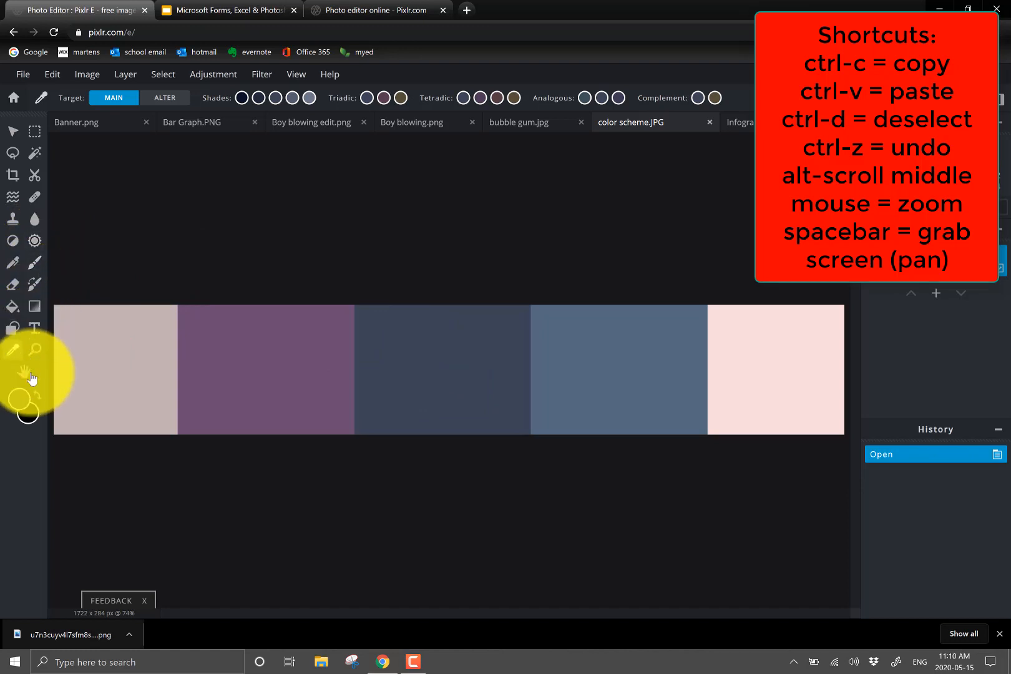
# Fill the pink bubble and the pink girl silhouette in bubble gum.jpg, including her shoes and ponytail, with the sampled dark navy.
pyautogui.click(14, 309)
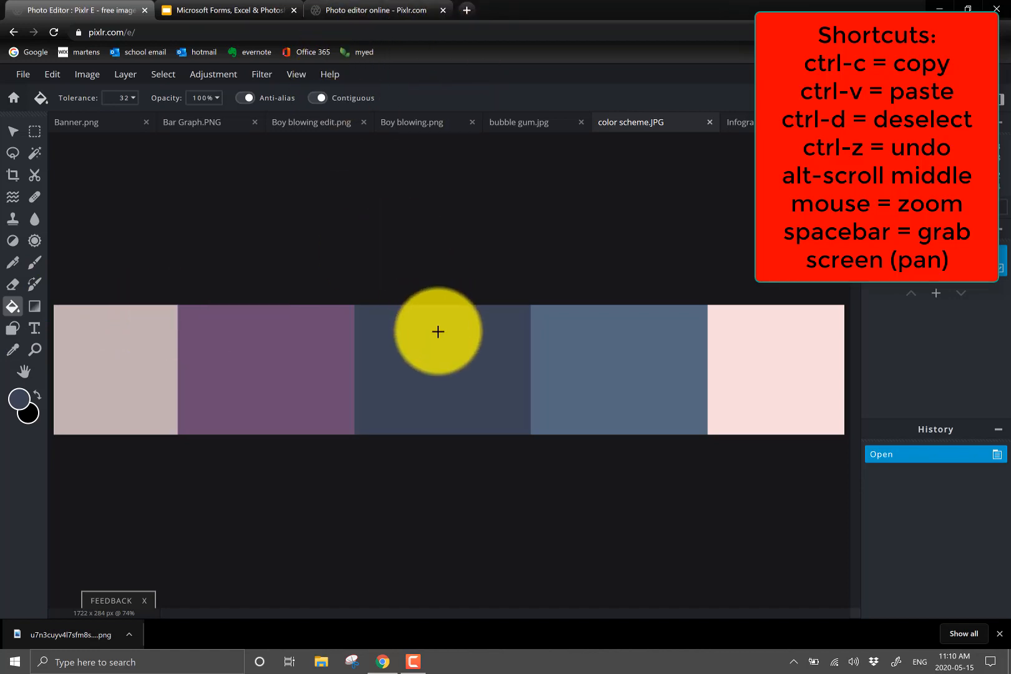
pyautogui.click(504, 129)
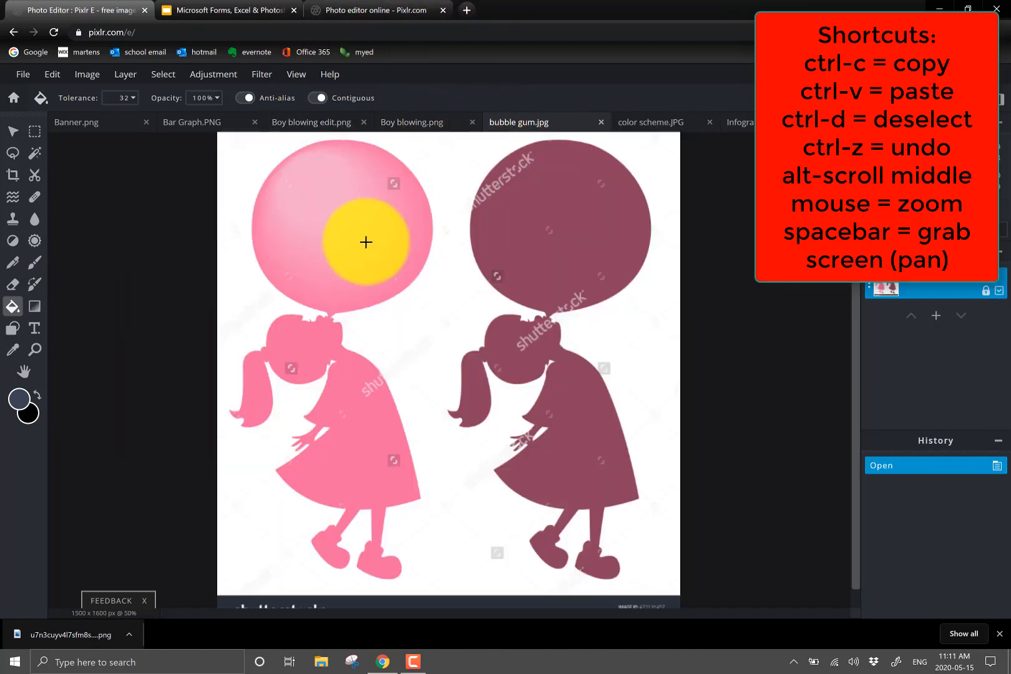
pyautogui.click(366, 242)
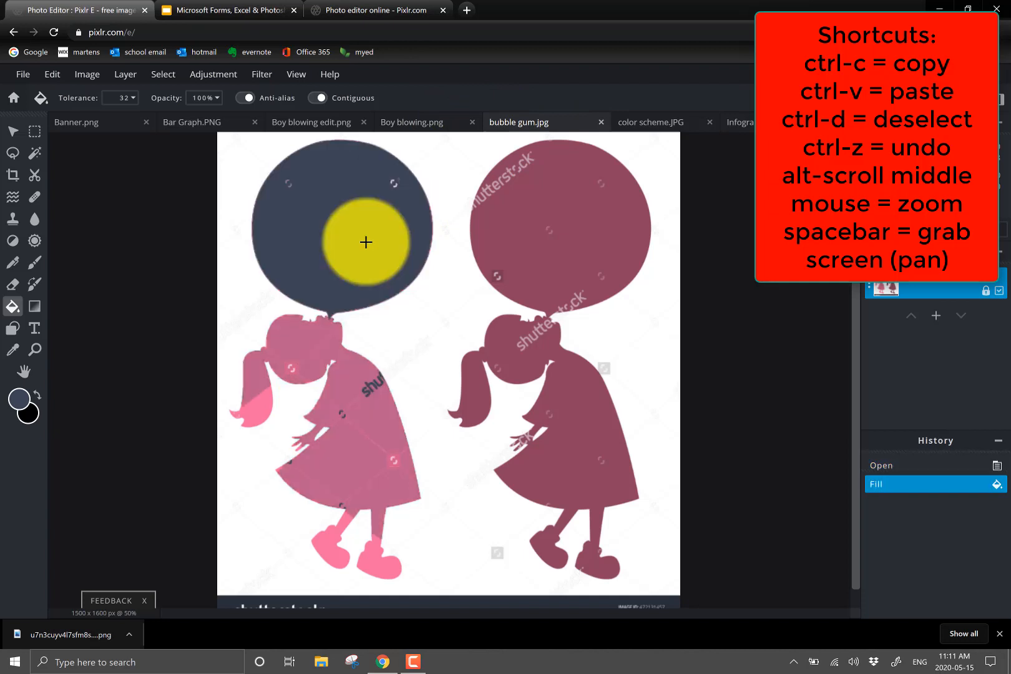
pyautogui.click(323, 339)
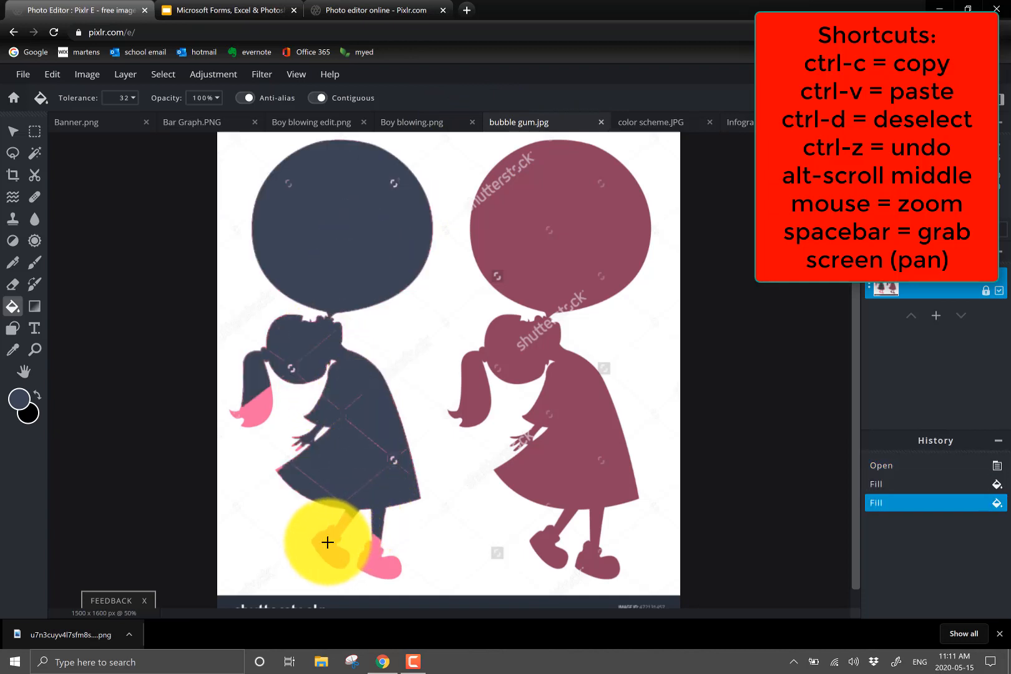
pyautogui.click(327, 542)
pyautogui.click(380, 565)
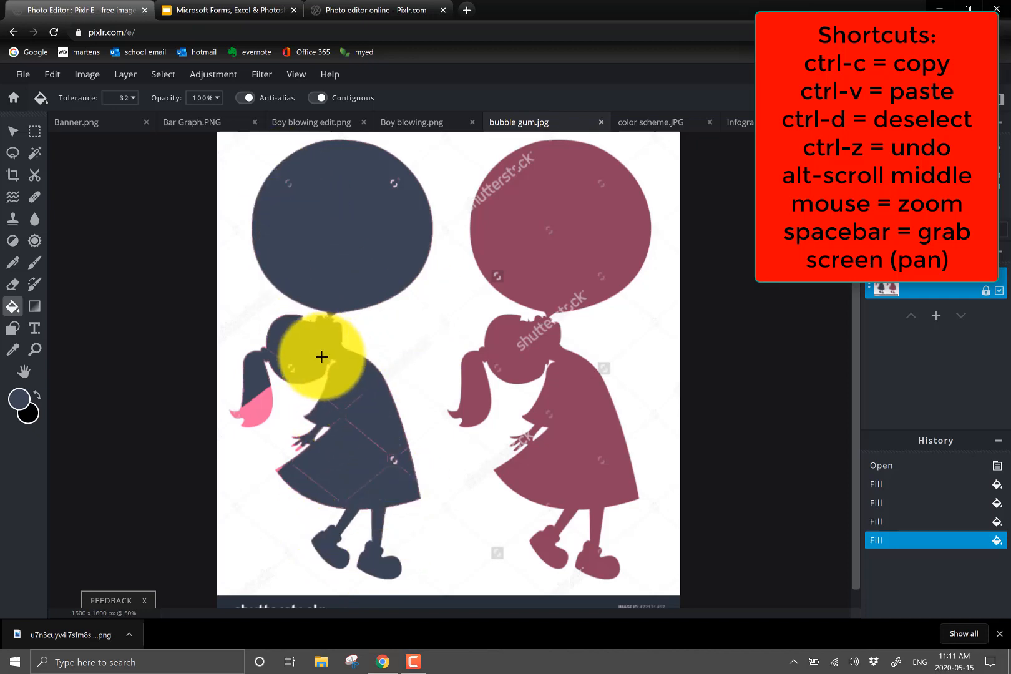
pyautogui.scroll(5, 250, 419)
pyautogui.click(92, 362)
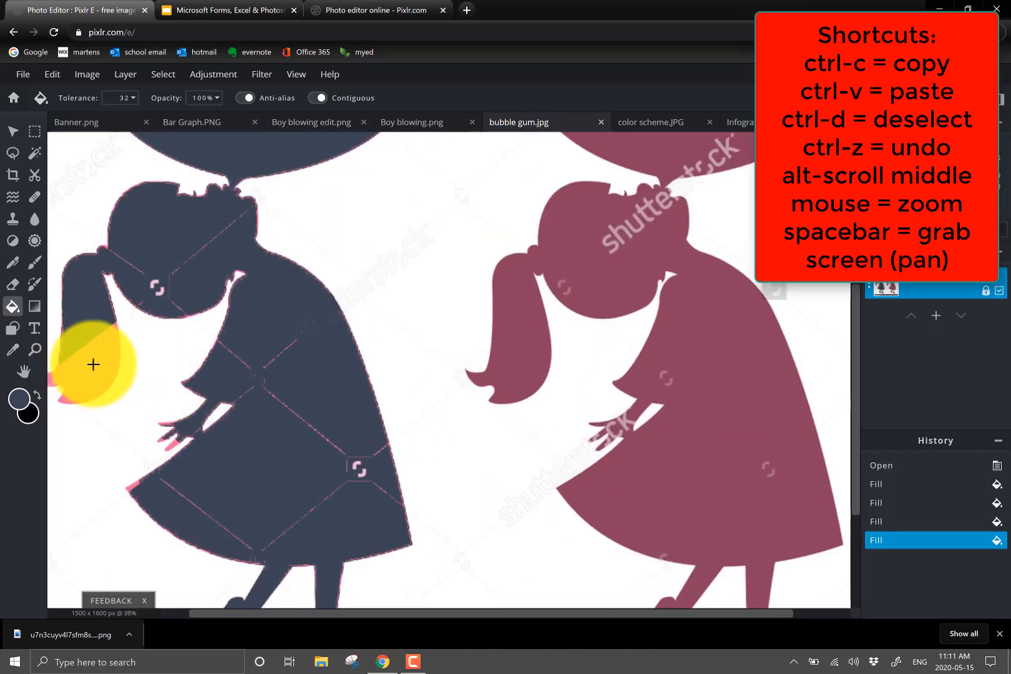
pyautogui.scroll(-2, 287, 365)
pyautogui.scroll(-3, 284, 366)
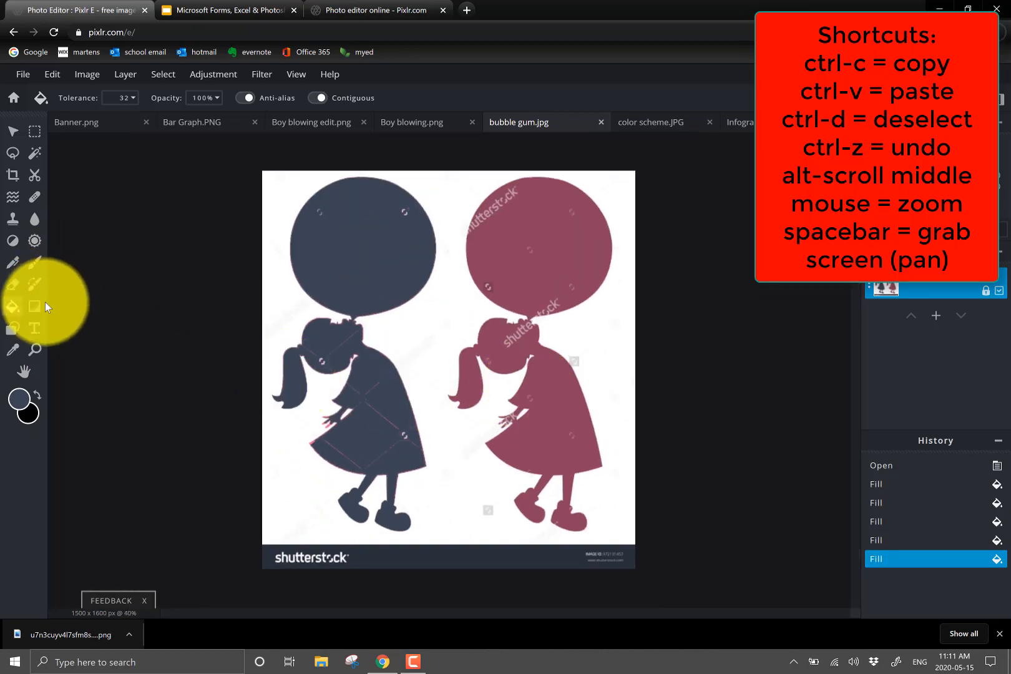
# Remove the white background around both girls in bubble gum.jpg with the Wand selection at tolerance 32, and clear the selection.
pyautogui.click(34, 153)
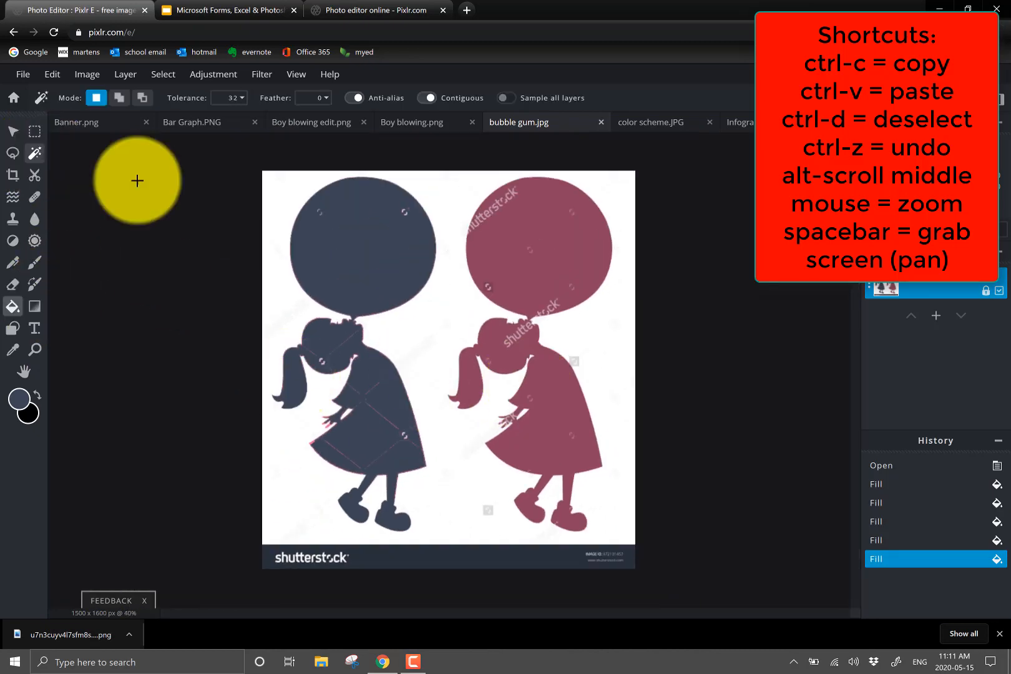
pyautogui.click(279, 189)
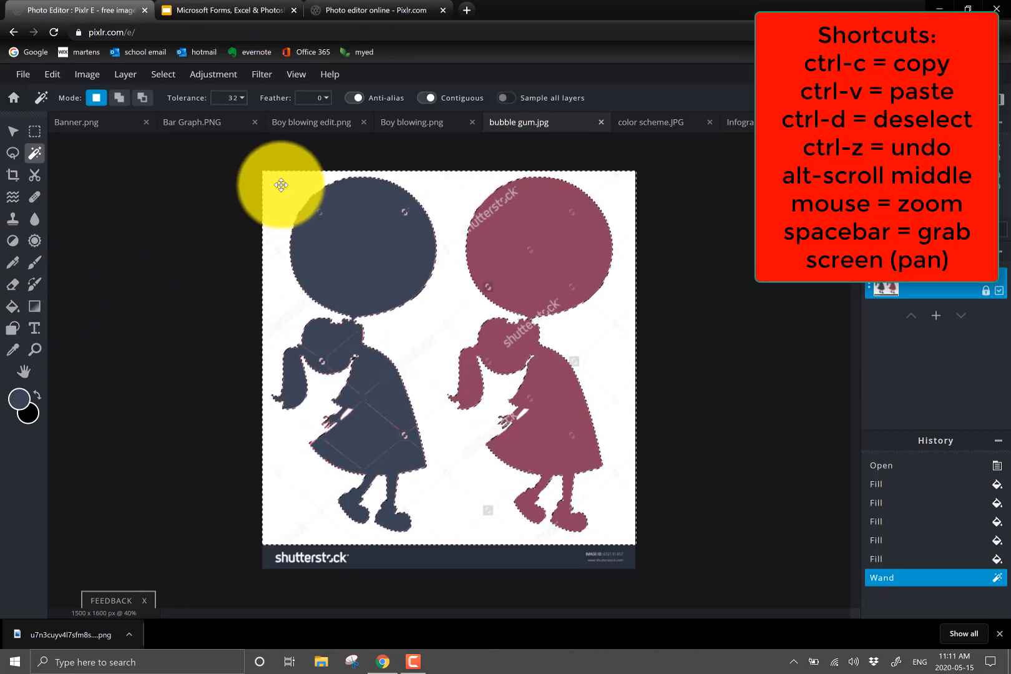
pyautogui.press('Delete')
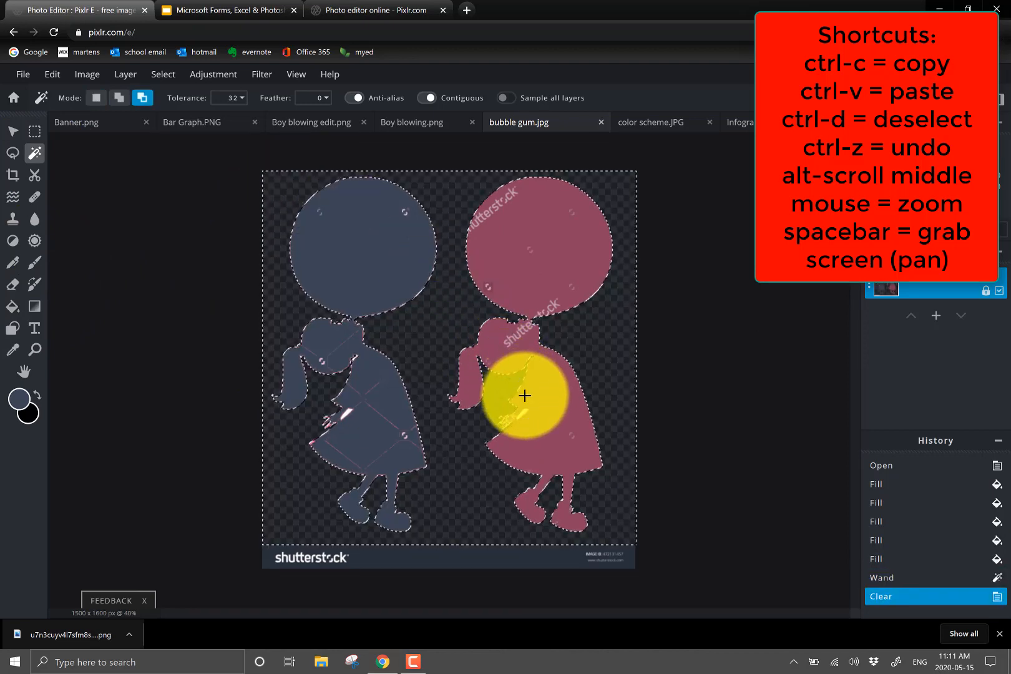
pyautogui.hotkey('ctrl', 'd')
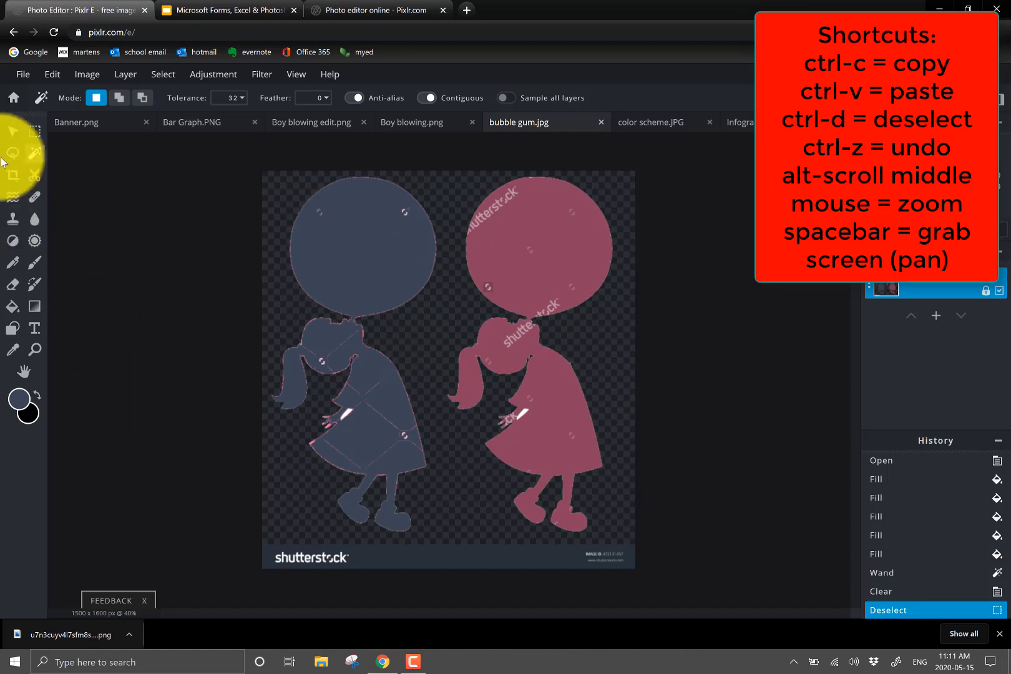
# Crop bubble gum.jpg to the navy girl and her bubble, about 726 x 1470 px, excluding the pink girl and watermark strip.
pyautogui.click(12, 176)
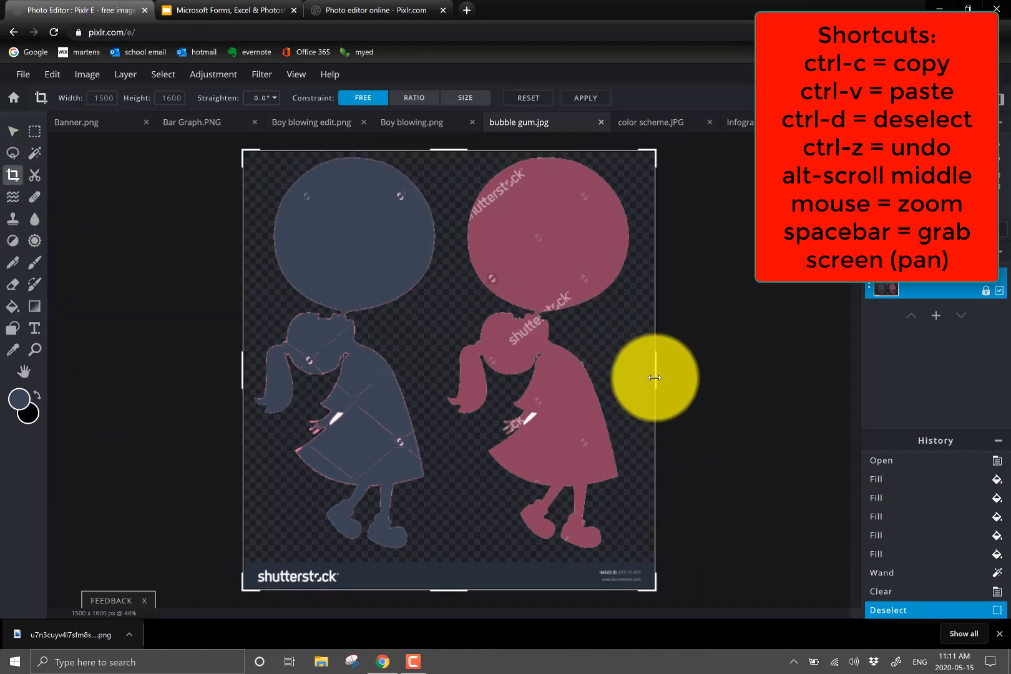
pyautogui.moveTo(655, 377); pyautogui.dragTo(442, 384)
pyautogui.moveTo(338, 590); pyautogui.dragTo(339, 551)
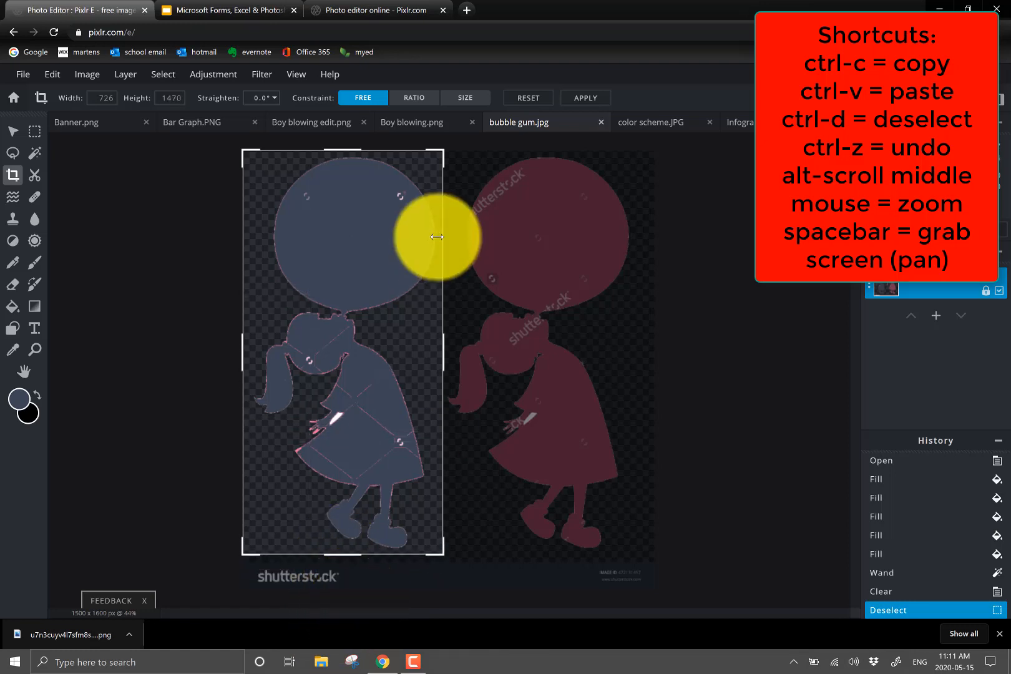
pyautogui.press('Return')
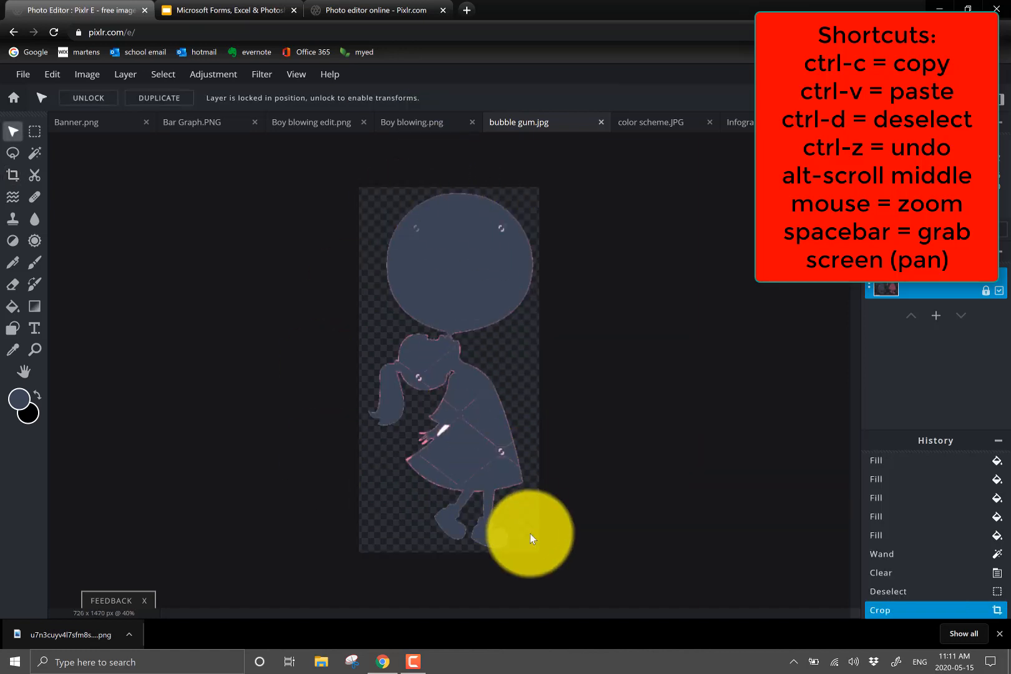
# Select the girl and bubble's pixels and paint over the watermark marks and pink edges in navy with a 220 px brush, then deselect.
pyautogui.click(164, 76)
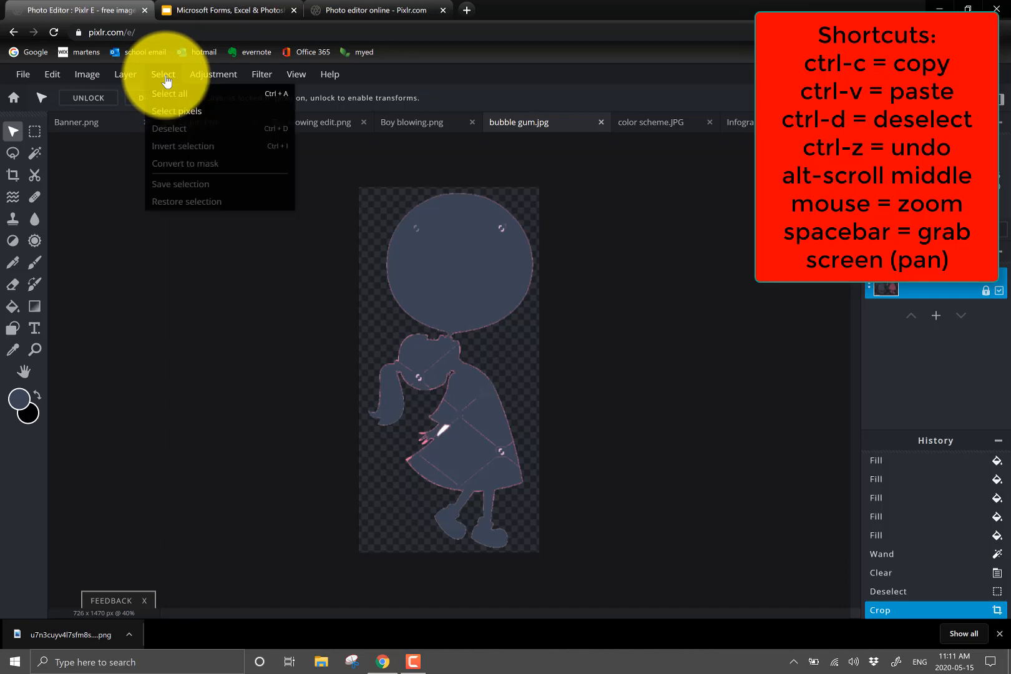
pyautogui.click(182, 115)
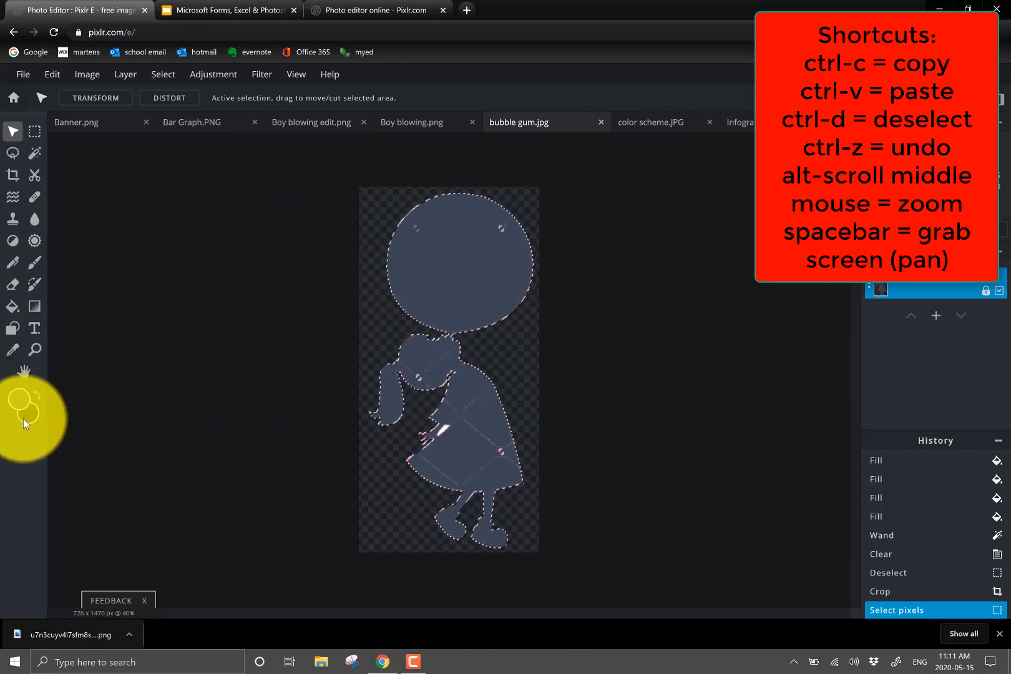
pyautogui.click(34, 269)
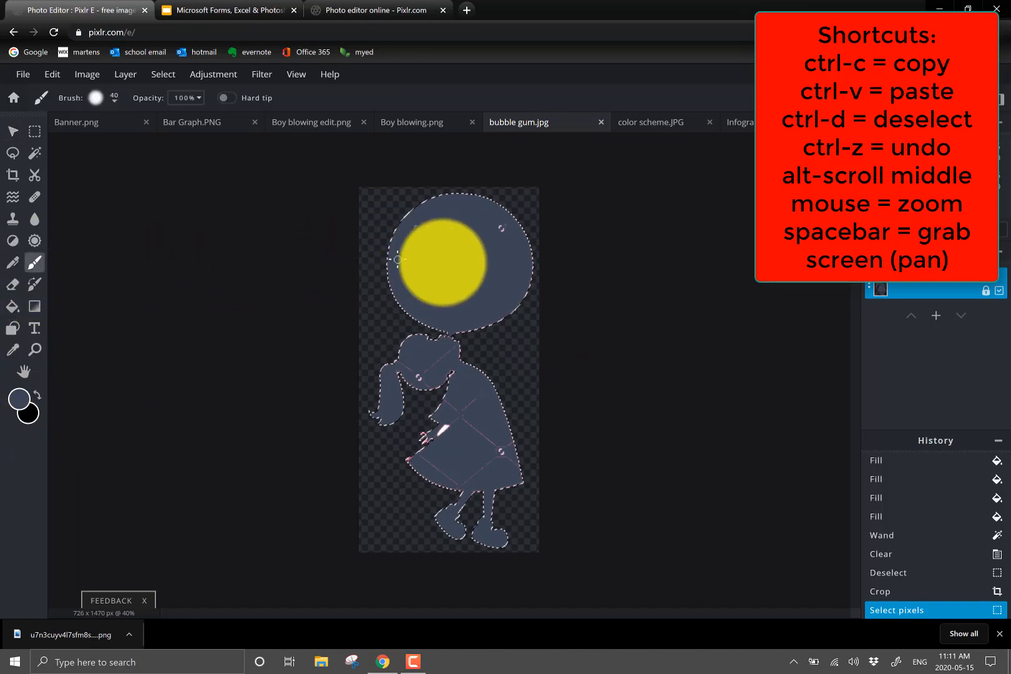
pyautogui.click(114, 103)
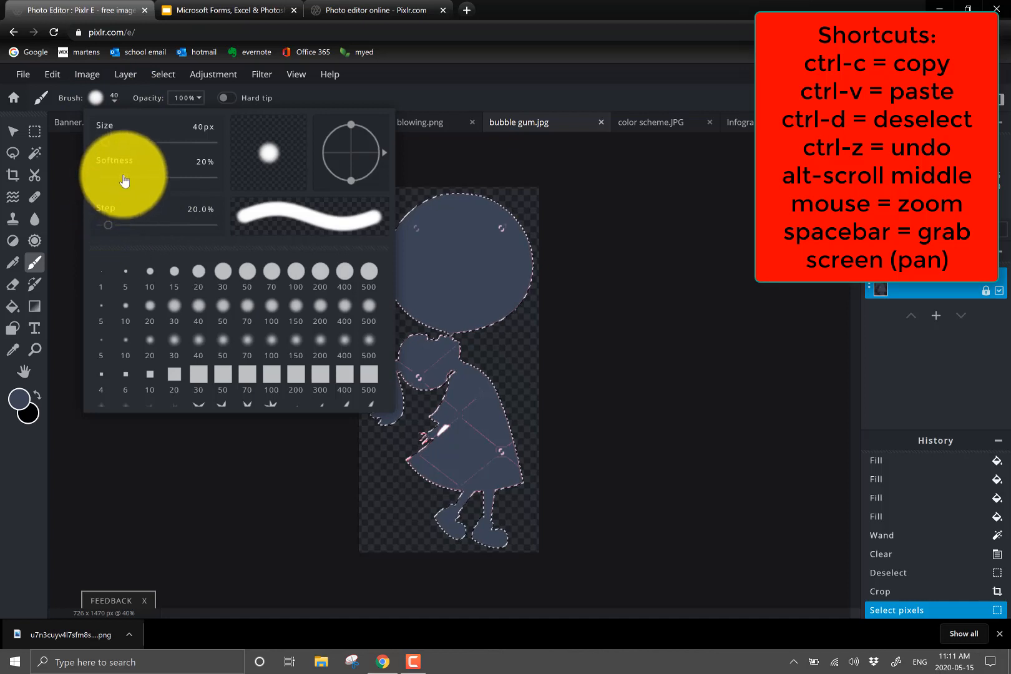
pyautogui.moveTo(104, 142)
pyautogui.mouseDown()
pyautogui.moveTo(125, 143)
pyautogui.moveTo(95, 178)
pyautogui.mouseUp()
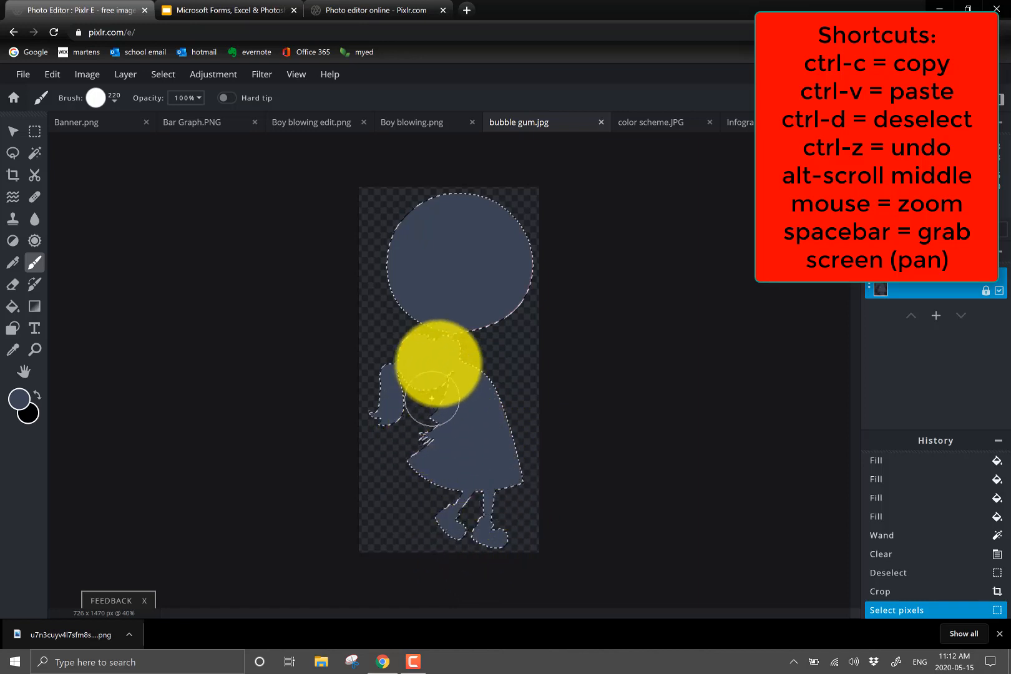
pyautogui.moveTo(432, 398); pyautogui.dragTo(429, 237)
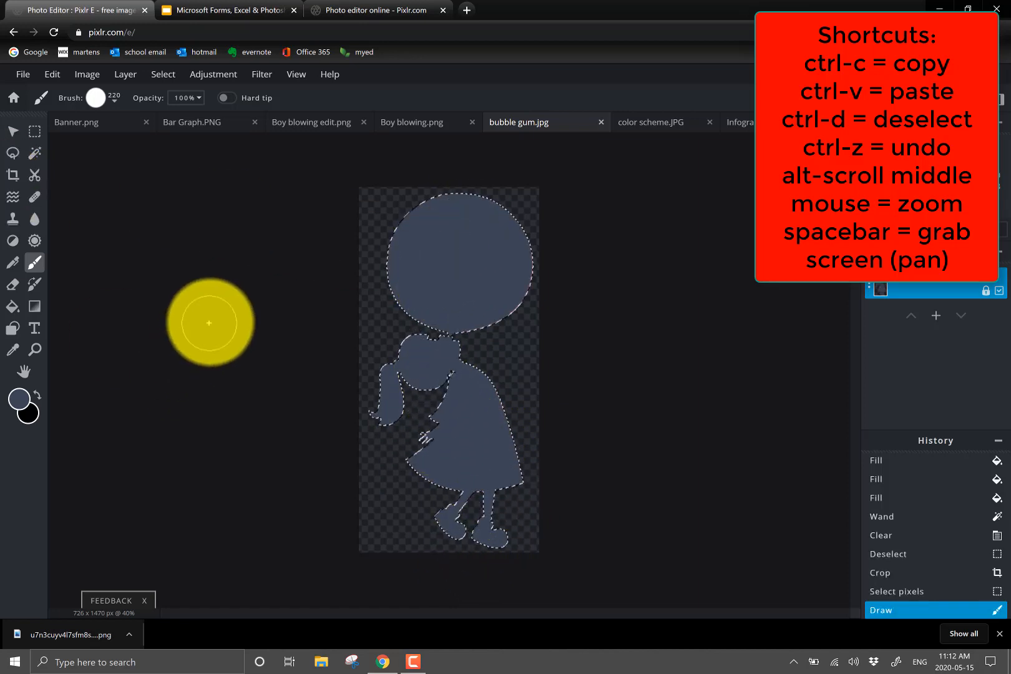
pyautogui.hotkey('ctrl', 'd')
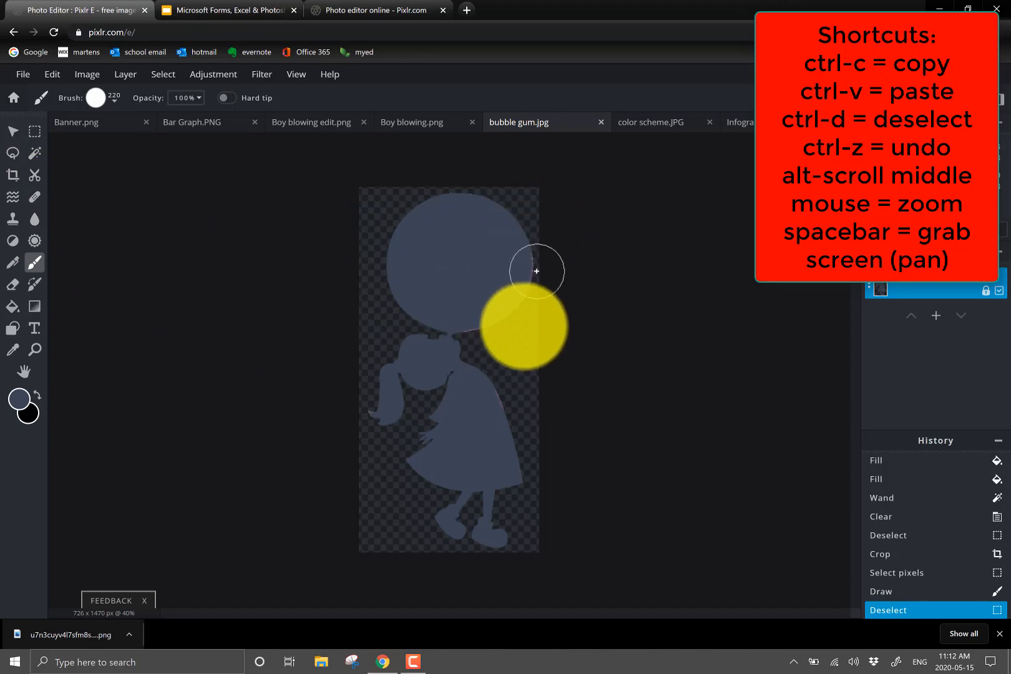
# Copy the entire navy girl illustration with a rectangular selection and paste it into the Infographic image.
pyautogui.click(34, 133)
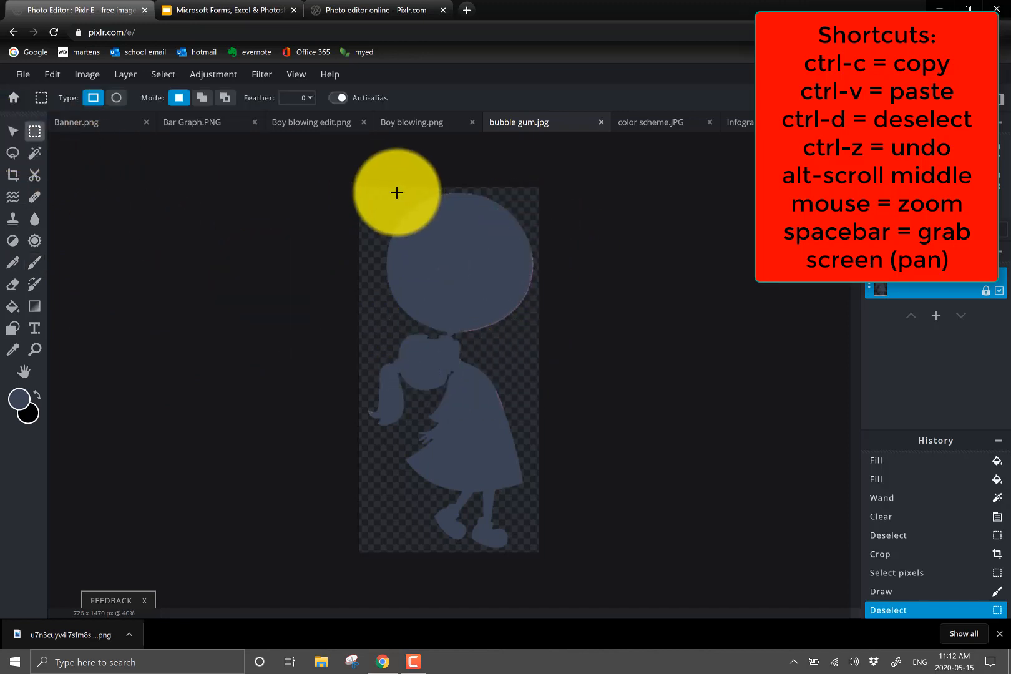
pyautogui.moveTo(350, 175); pyautogui.dragTo(577, 569)
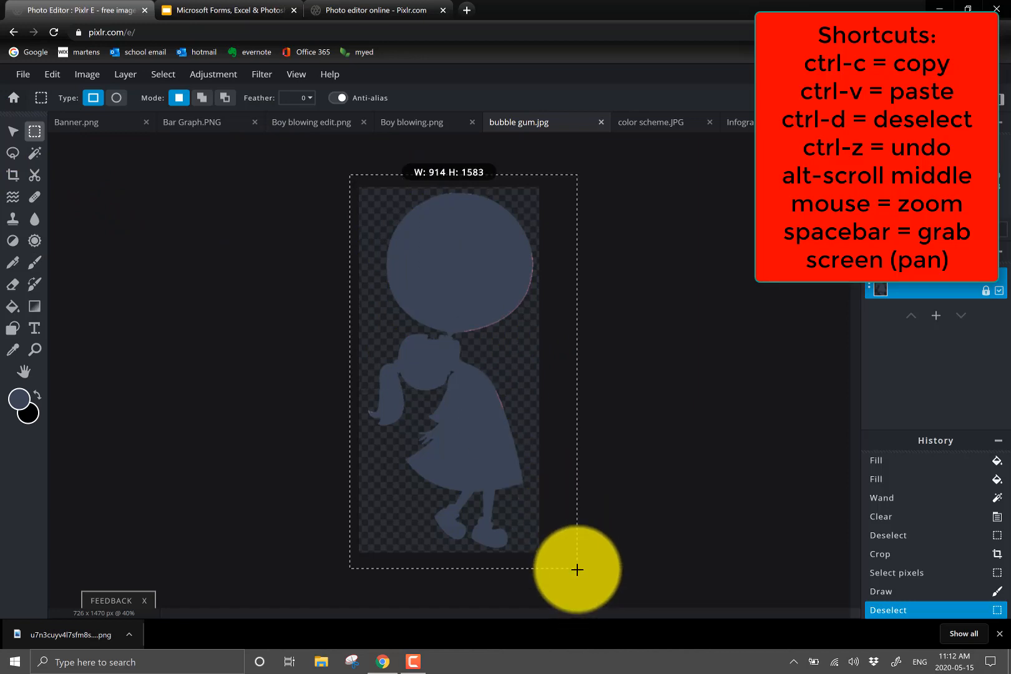
pyautogui.hotkey('ctrl', 'c')
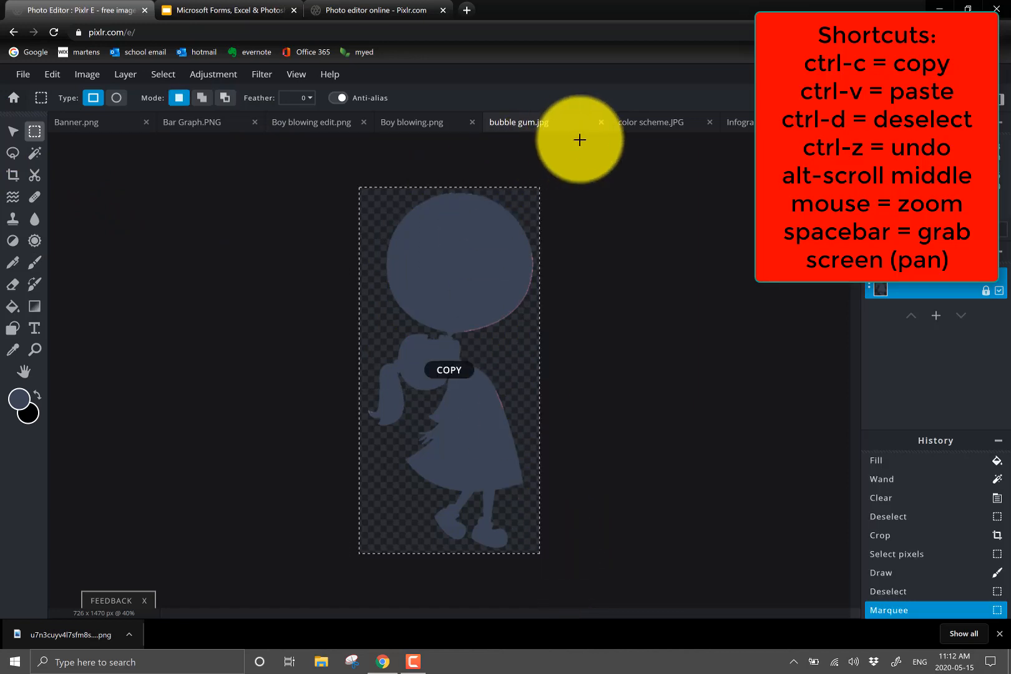
pyautogui.click(734, 124)
pyautogui.hotkey('ctrl', 'v')
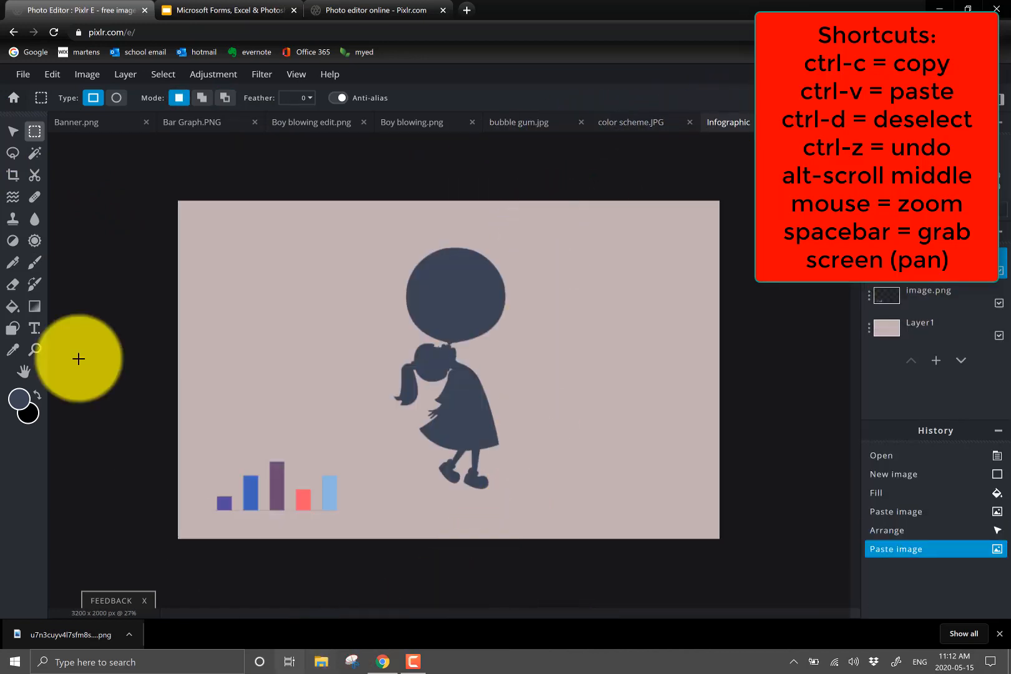
# Move the pasted girl to the right side of the canvas, at about 2201 px from the left and 276 px from the top.
pyautogui.click(14, 131)
pyautogui.moveTo(424, 287); pyautogui.dragTo(592, 298)
pyautogui.scroll(1, 391, 411)
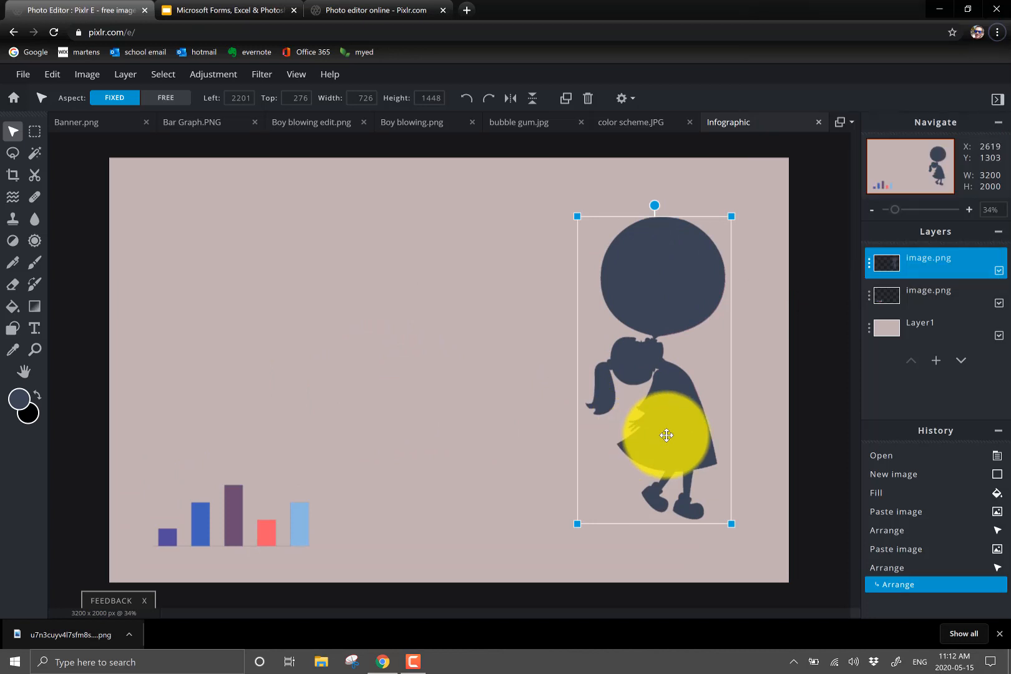
# Add a text layer reading "Bubble Gum" and set it in the Amaranth font at about size 204.
pyautogui.click(937, 362)
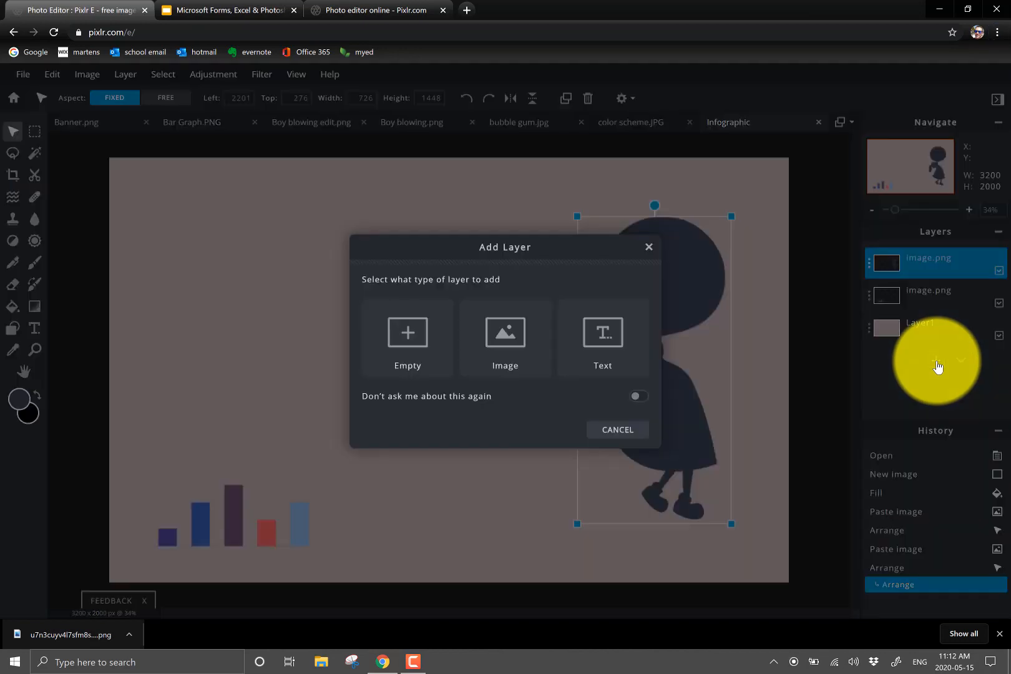
pyautogui.click(602, 340)
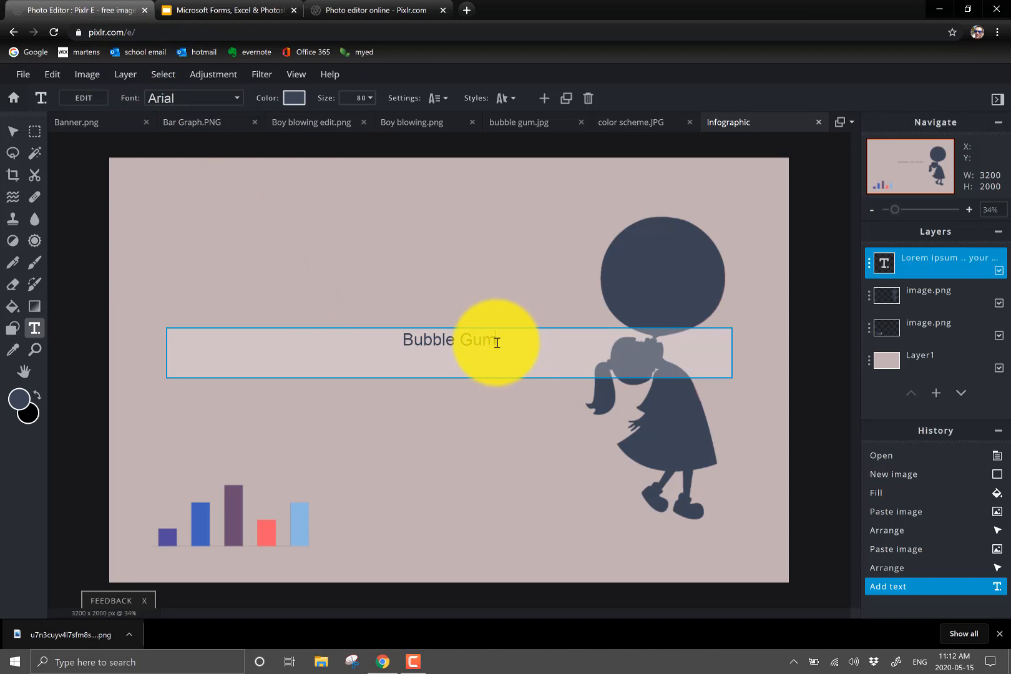
pyautogui.moveTo(497, 343); pyautogui.dragTo(289, 108)
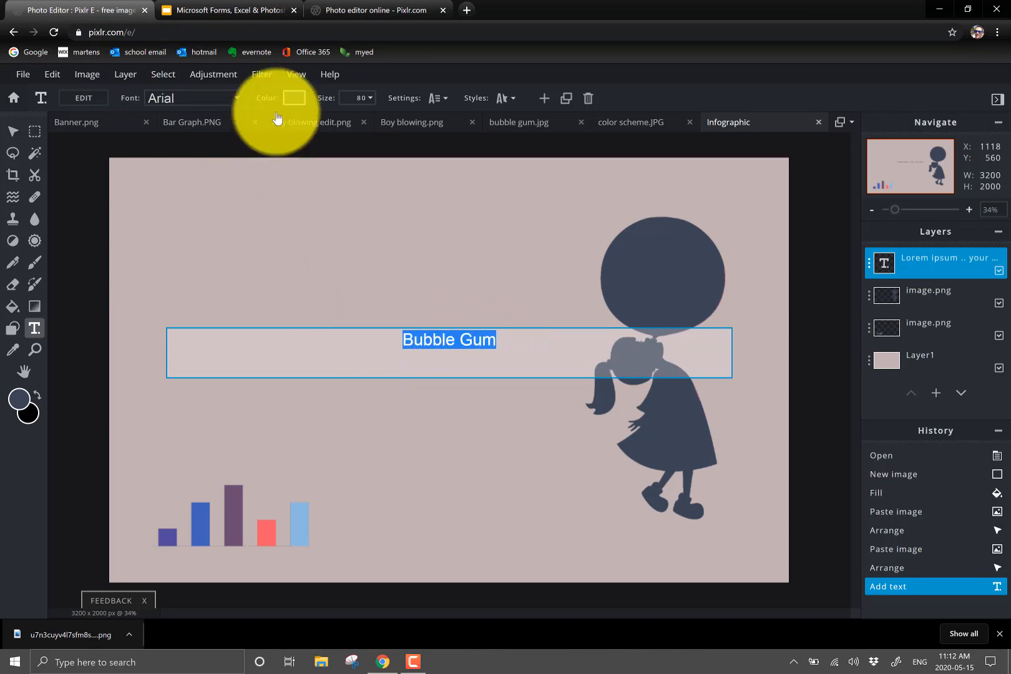
pyautogui.click(238, 104)
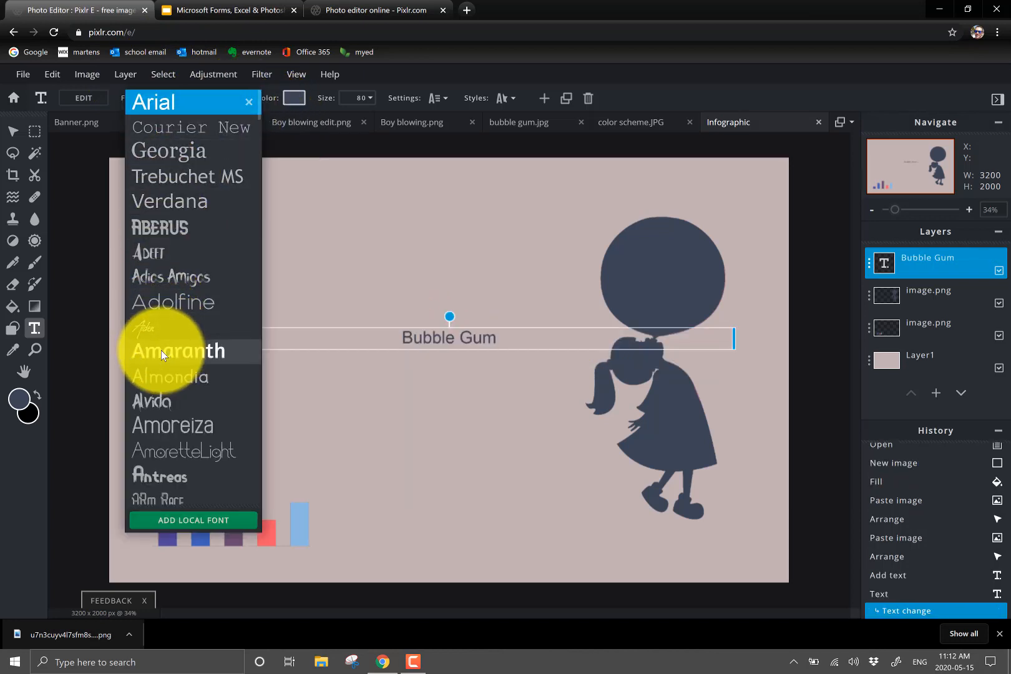
pyautogui.click(161, 350)
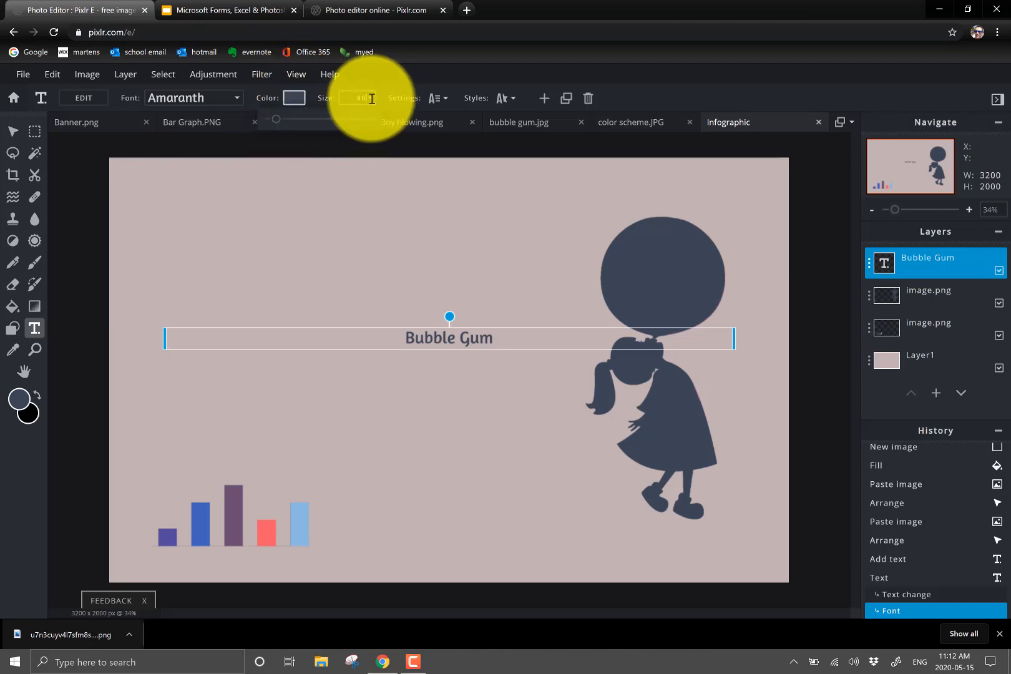
pyautogui.moveTo(284, 125); pyautogui.dragTo(289, 124)
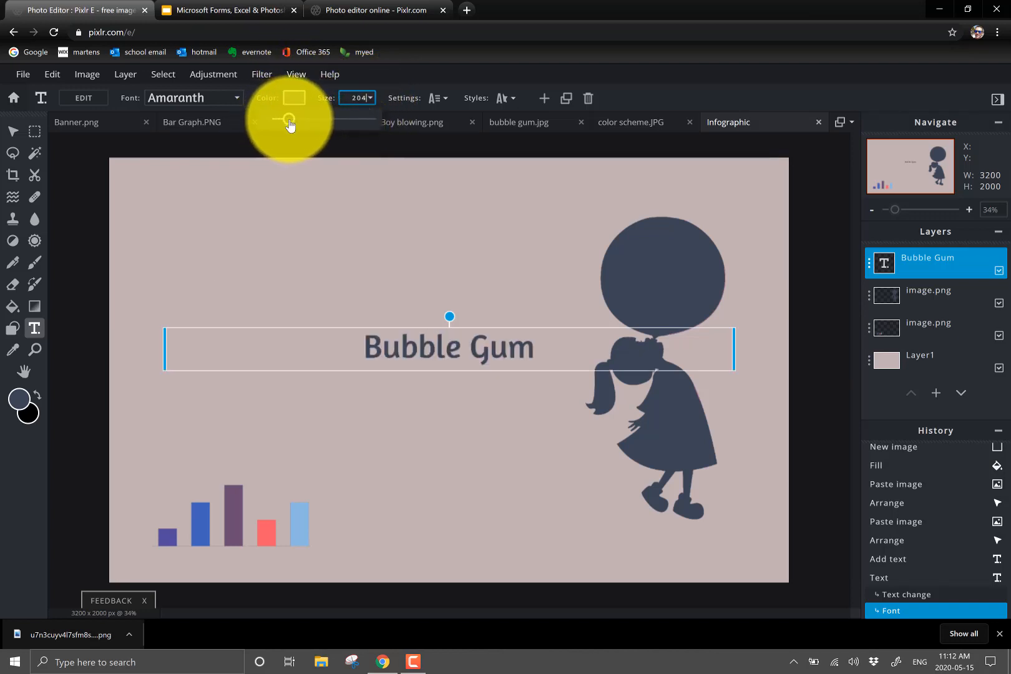
# Move the "Bubble Gum" title up near the canvas's upper edge, just left of the girl's bubble.
pyautogui.click(11, 133)
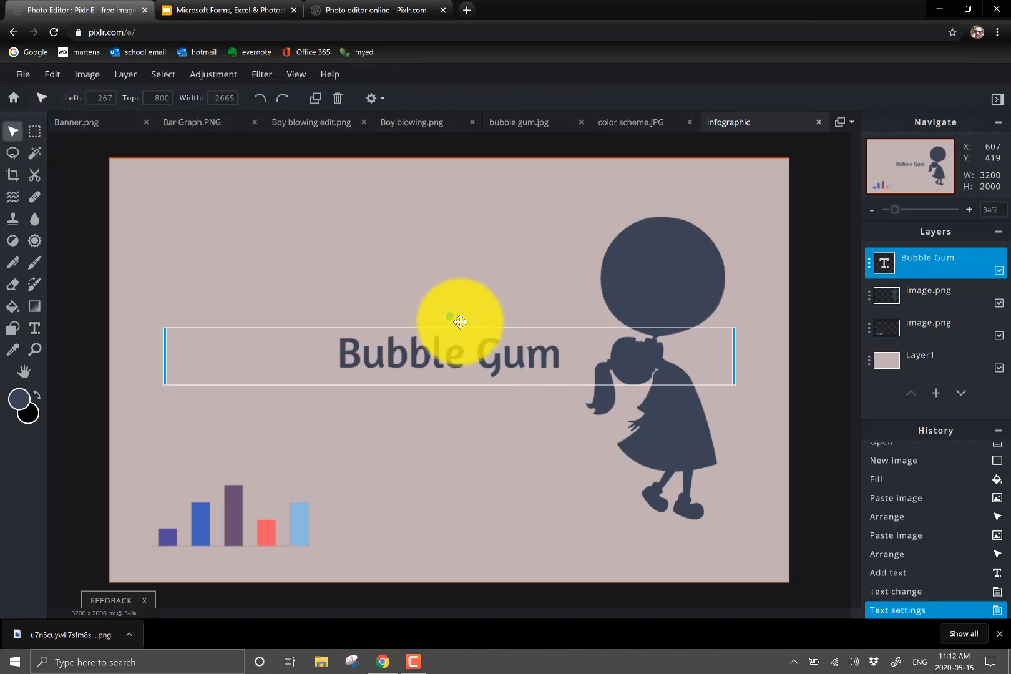
pyautogui.moveTo(467, 332); pyautogui.dragTo(515, 176)
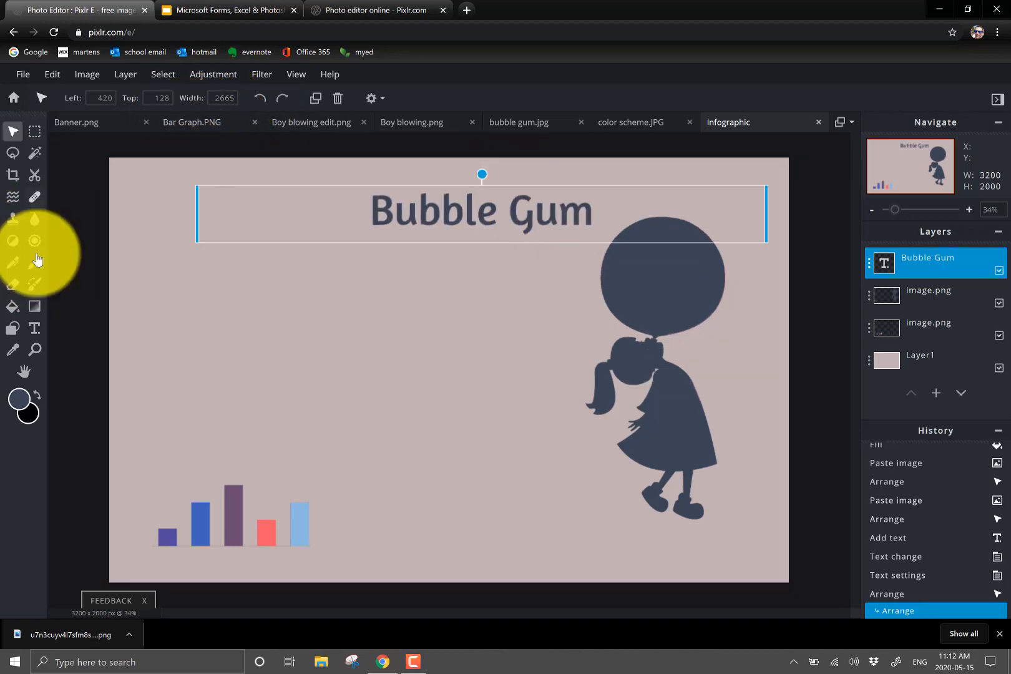
pyautogui.click(34, 327)
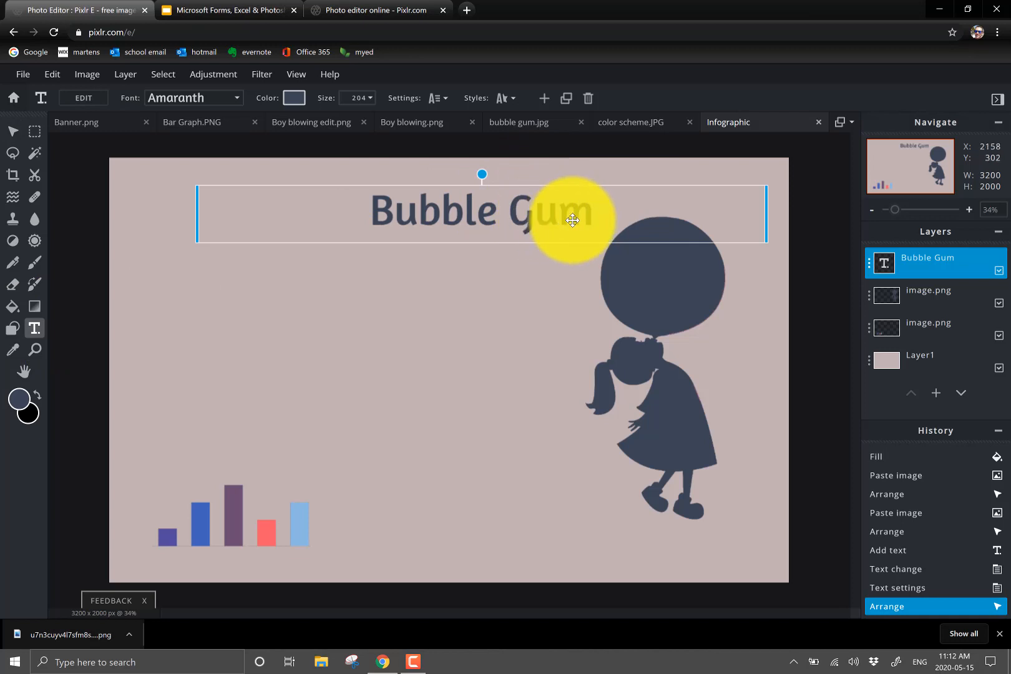
pyautogui.moveTo(573, 217); pyautogui.dragTo(600, 215)
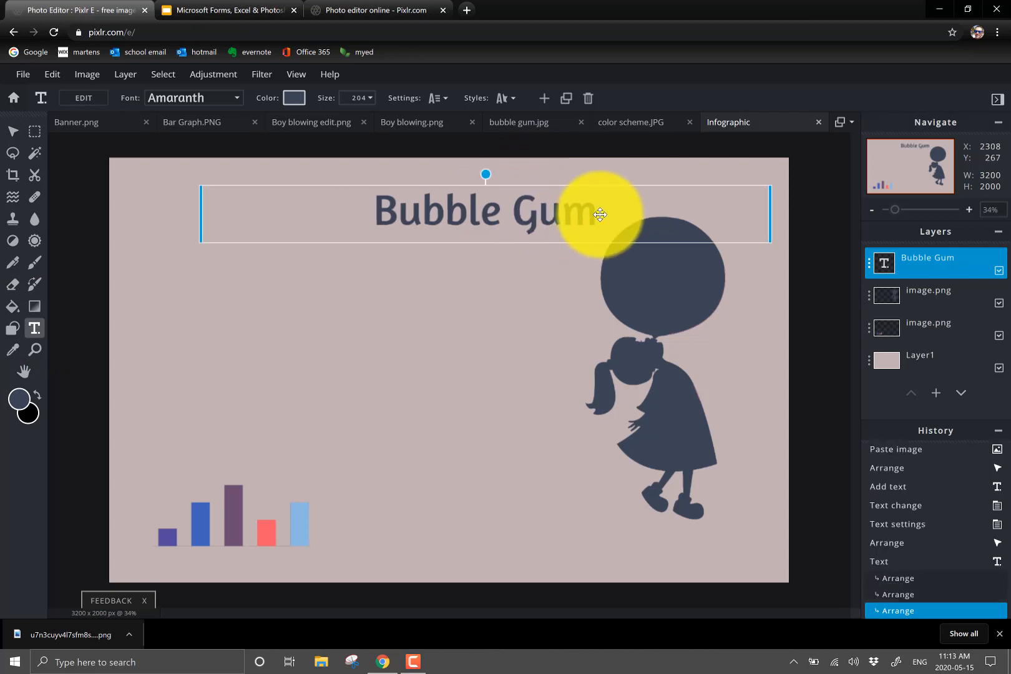
# Preview other fonts for the title but keep Amaranth, and give the text a white outline of size 2.
pyautogui.click(239, 101)
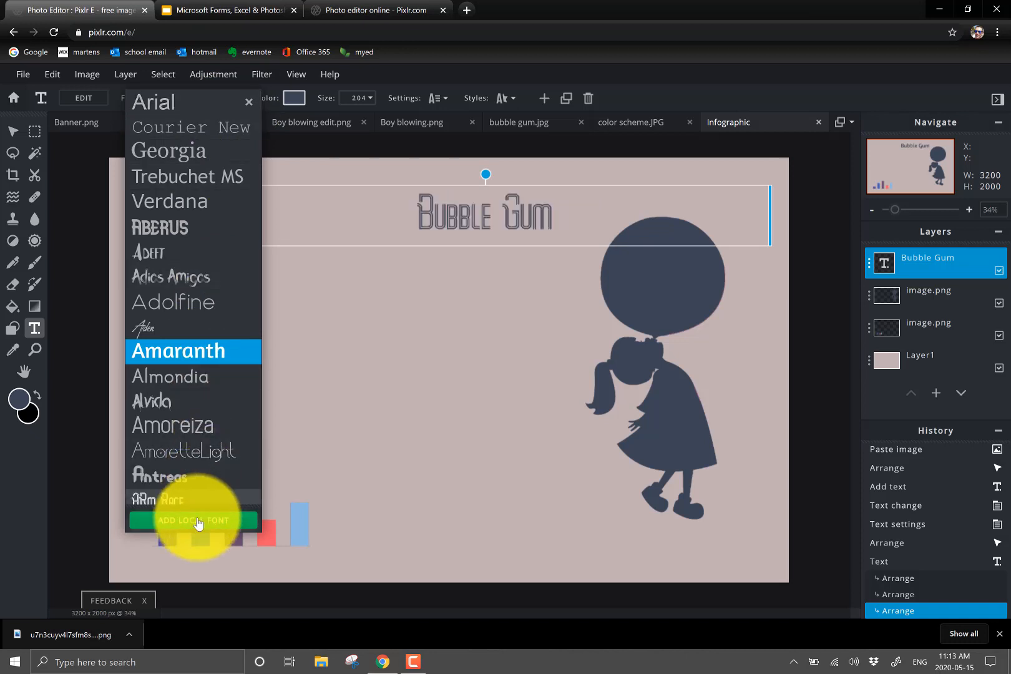
pyautogui.click(179, 353)
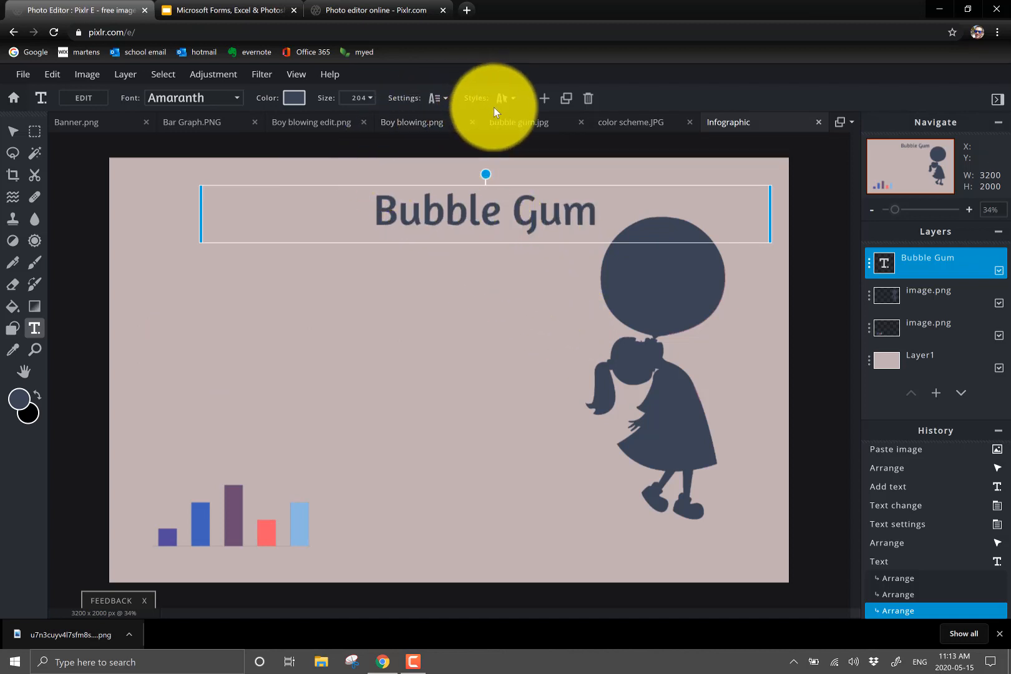
pyautogui.click(513, 101)
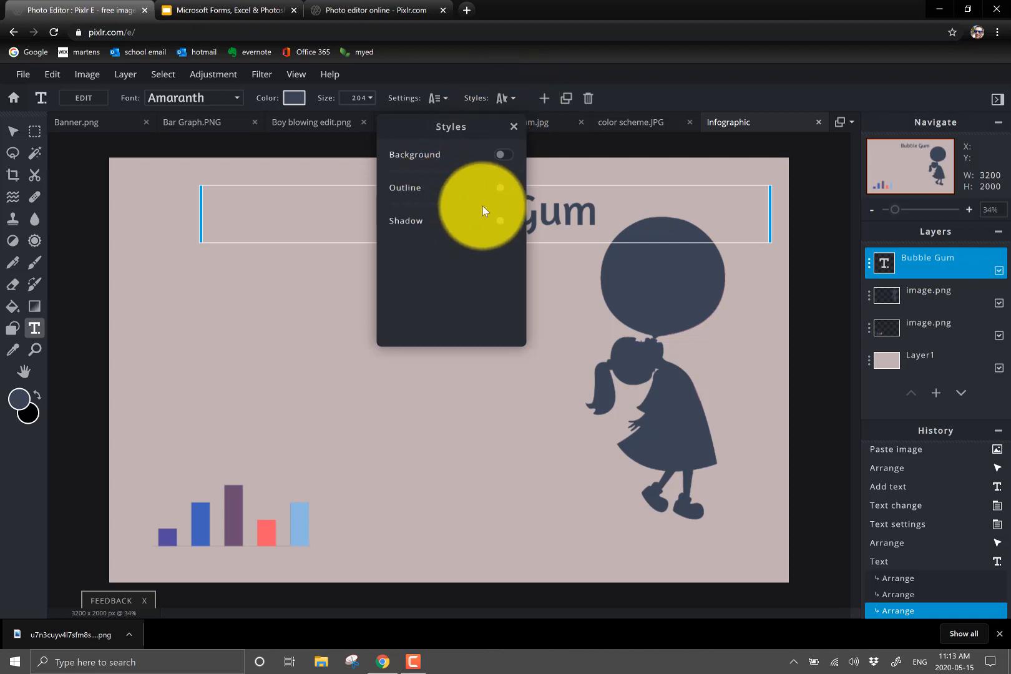
pyautogui.click(497, 191)
pyautogui.click(501, 210)
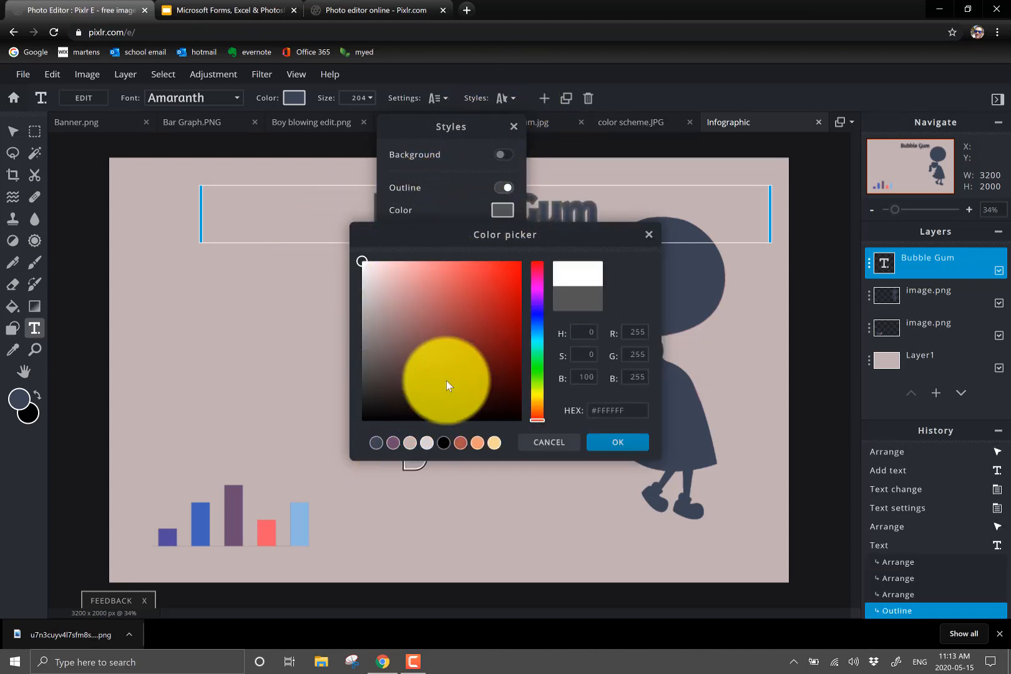
pyautogui.click(607, 444)
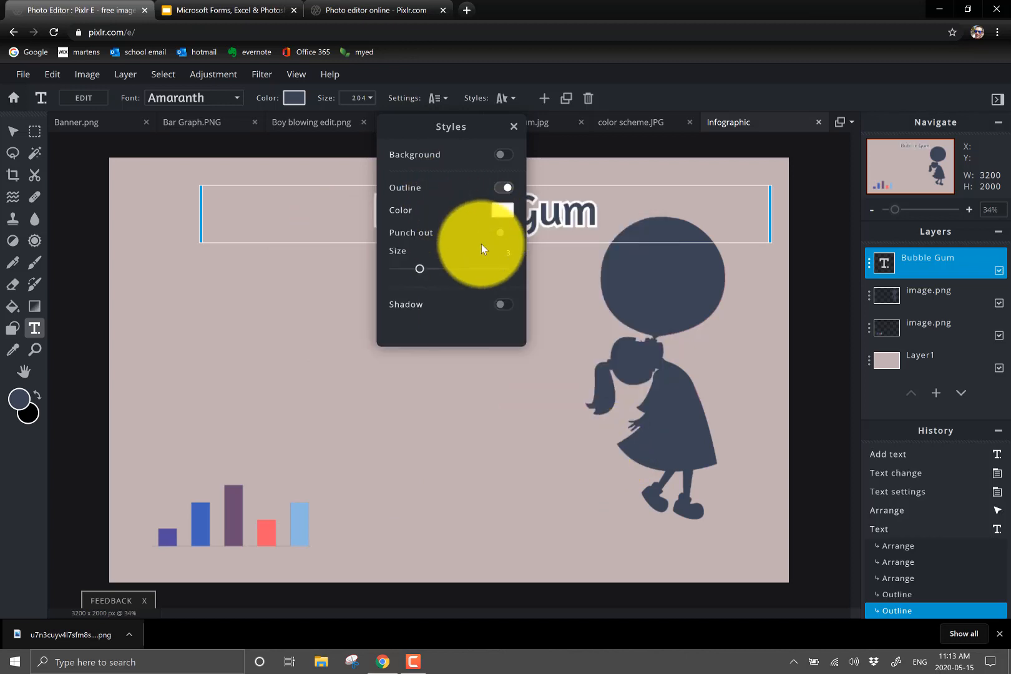
pyautogui.click(404, 270)
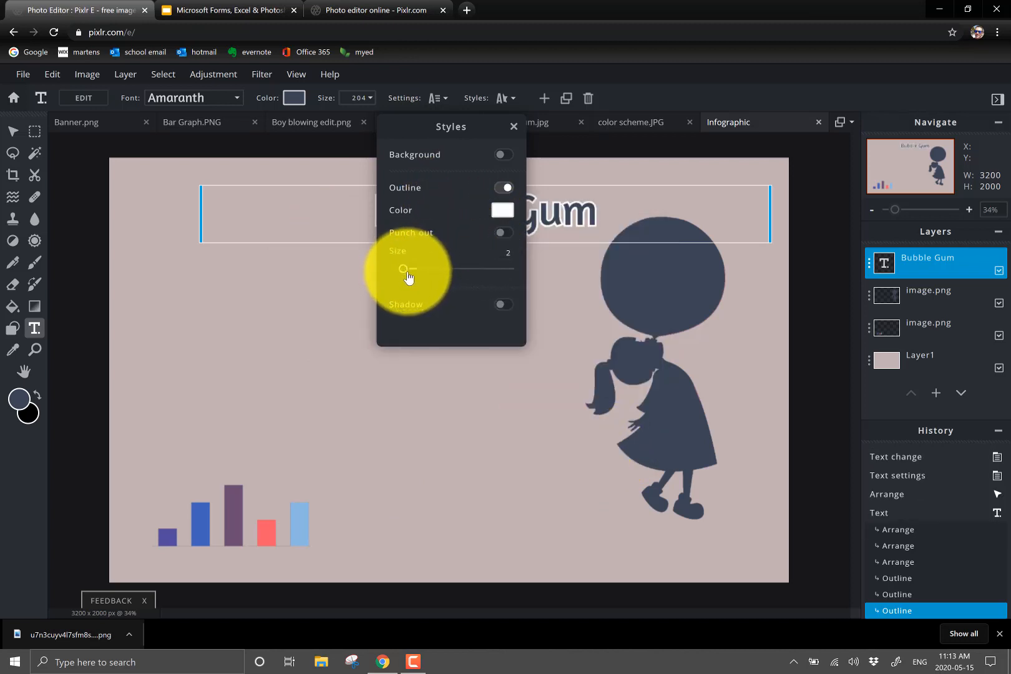
pyautogui.click(515, 132)
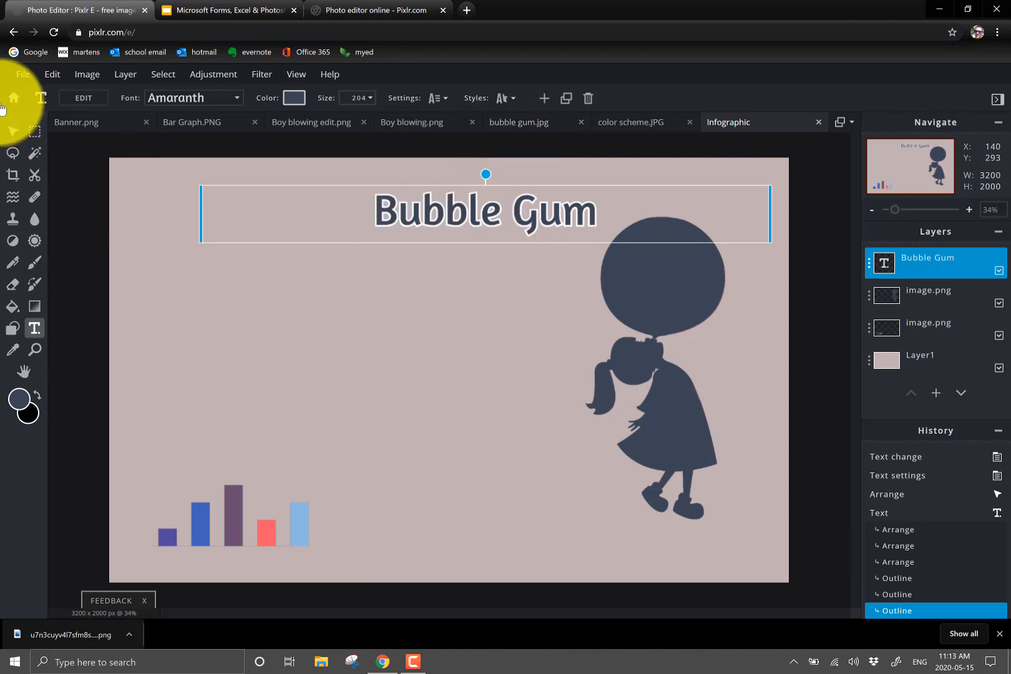
# Move the "Bubble Gum" title down and left, clear of the girl's bubble, and select the girl's layer.
pyautogui.click(13, 131)
pyautogui.moveTo(502, 194); pyautogui.dragTo(422, 270)
pyautogui.click(920, 294)
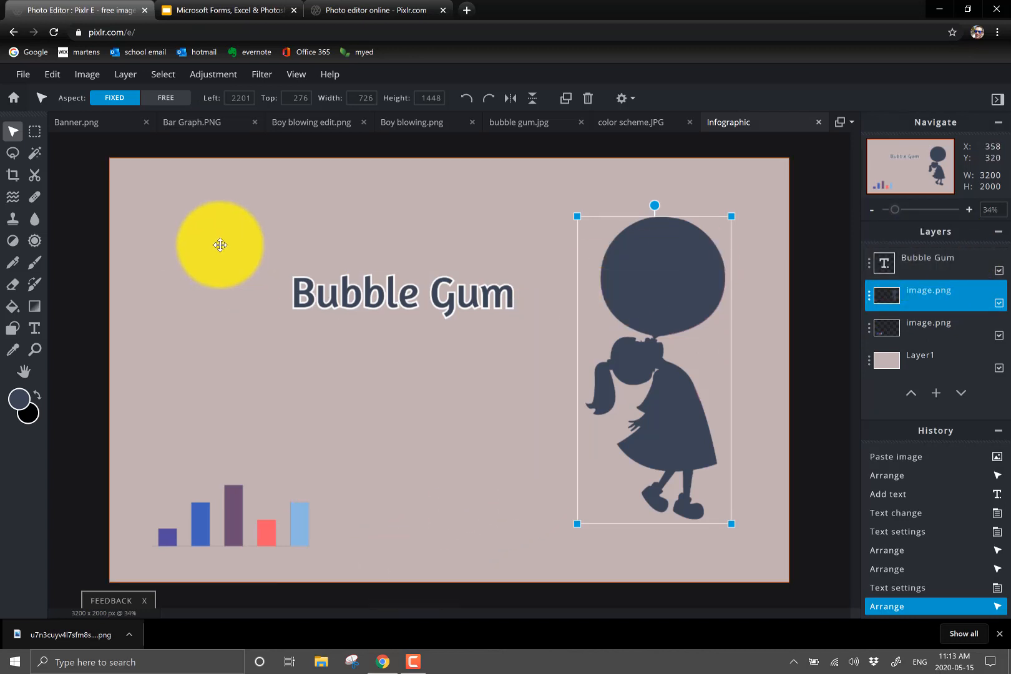
# Save the image in PXD format under the file name Infographic.
pyautogui.click(25, 76)
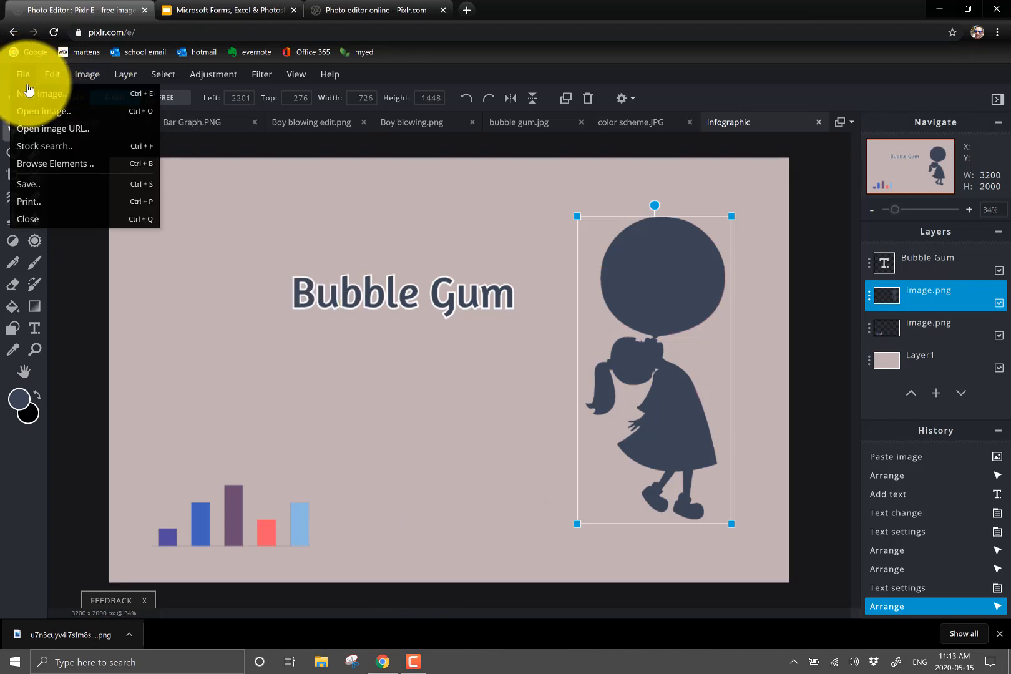
pyautogui.click(30, 185)
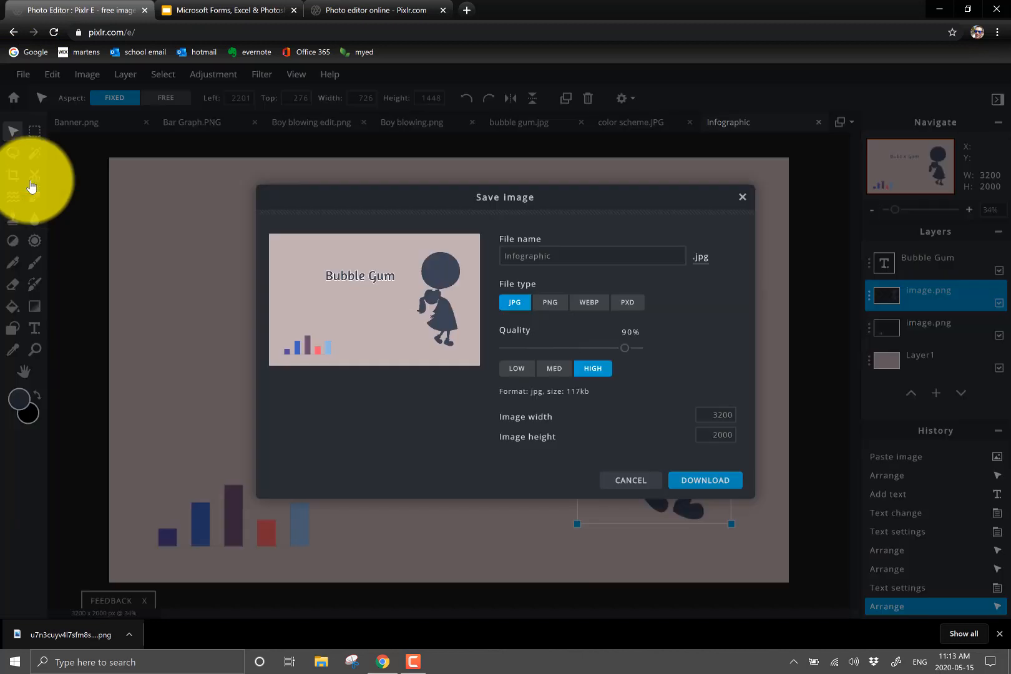
pyautogui.click(626, 304)
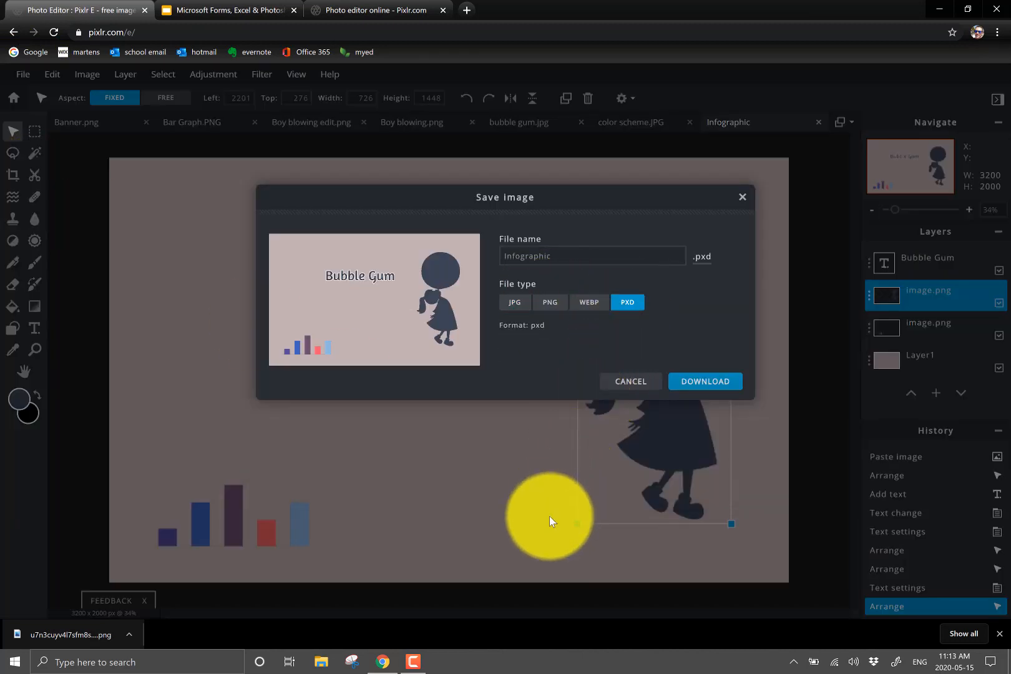